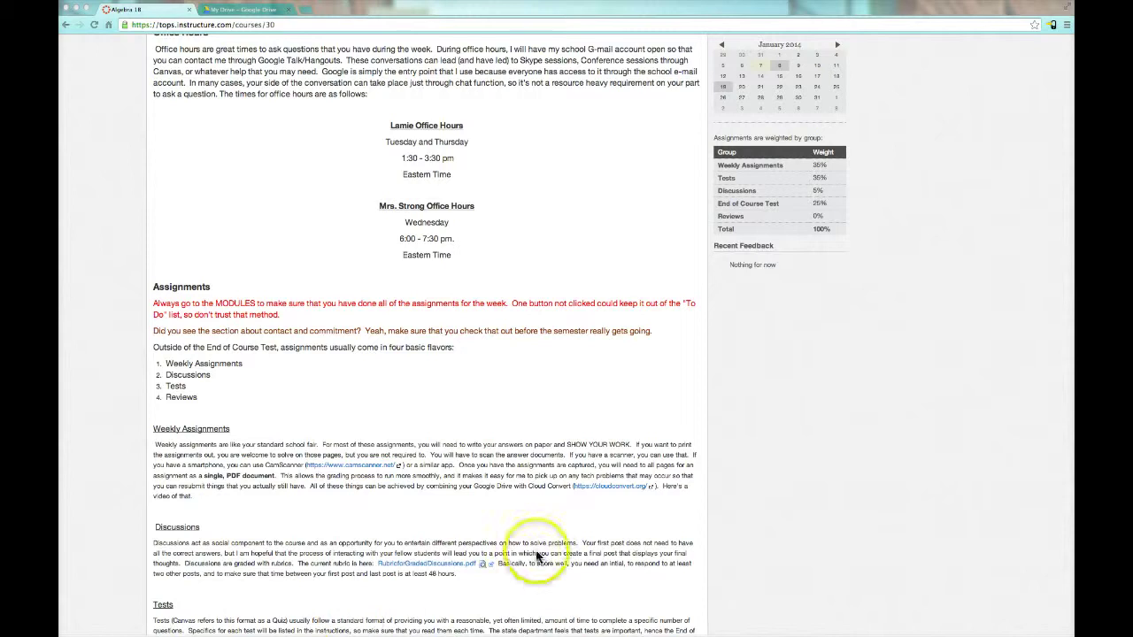
Open CloudConvert from the course page link and bring up its Login form.
{"action": "left_click", "coordinate": [609, 487]}
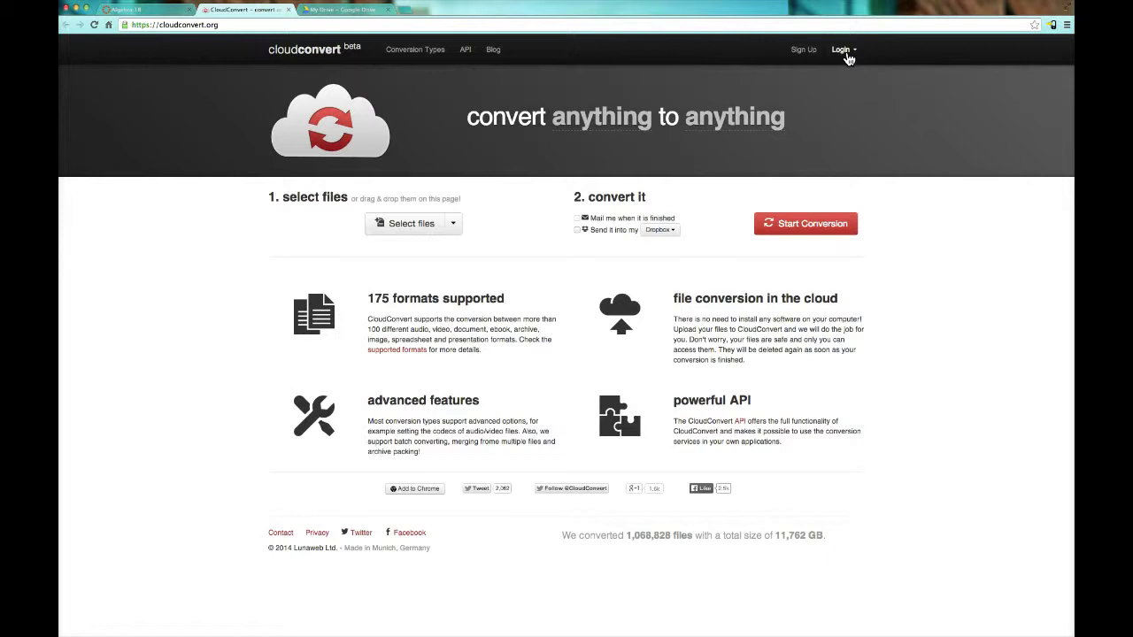
{"action": "left_click", "coordinate": [845, 51]}
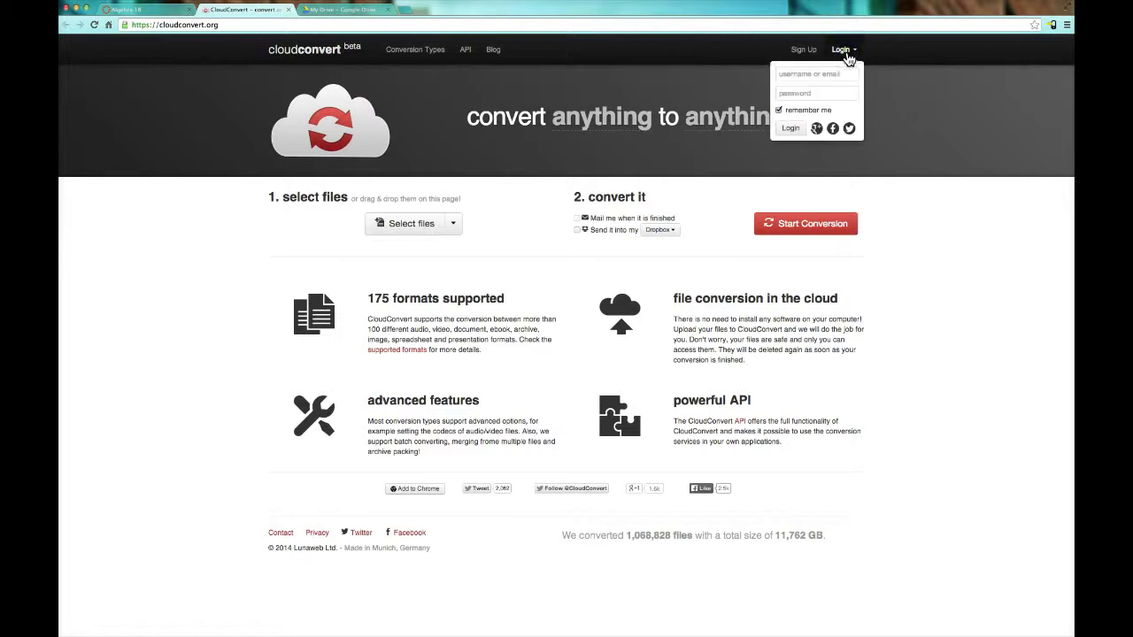
Sign in with Google using the school account and accept CloudConvert's offline-access request.
{"action": "left_click", "coordinate": [816, 129]}
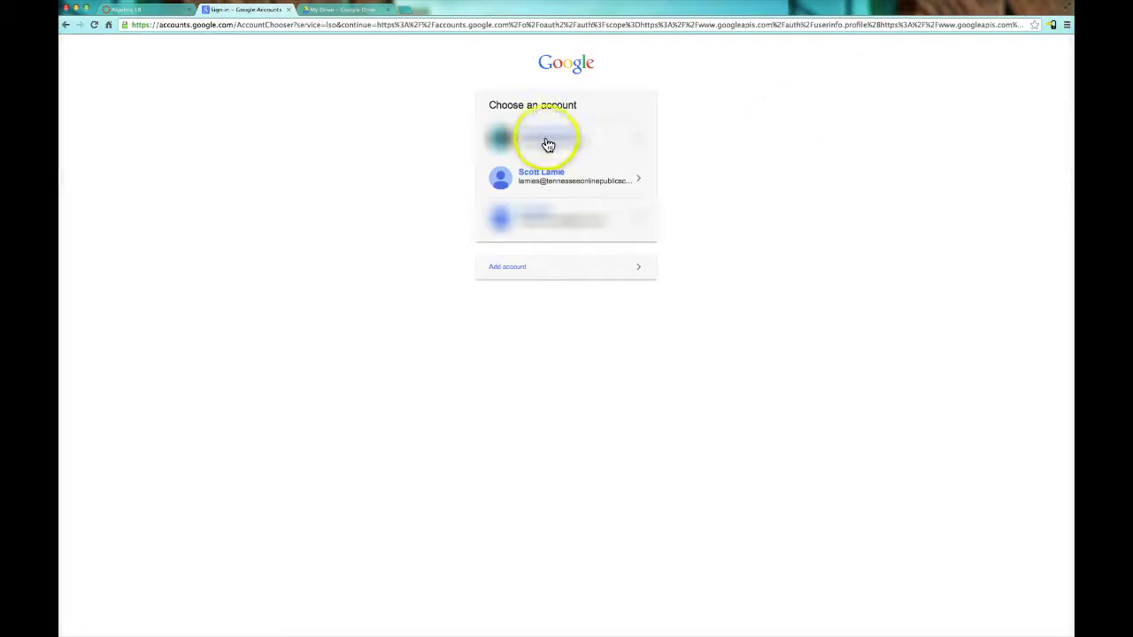
{"action": "left_click", "coordinate": [556, 183]}
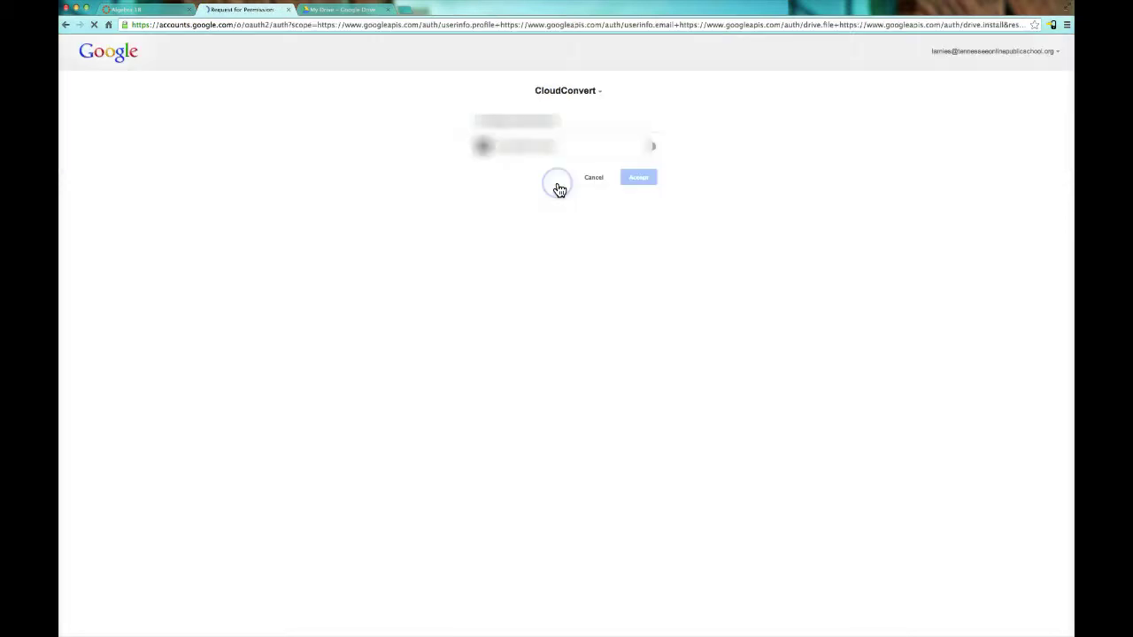
{"action": "left_click", "coordinate": [565, 183]}
{"action": "left_click", "coordinate": [643, 193]}
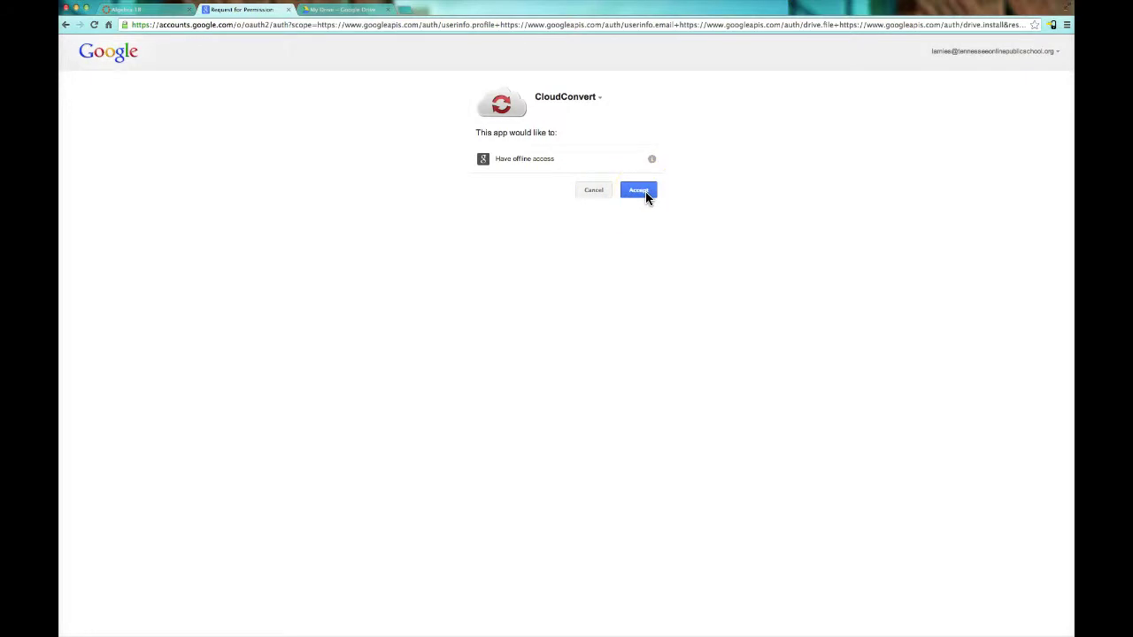
{"action": "left_click", "coordinate": [645, 193]}
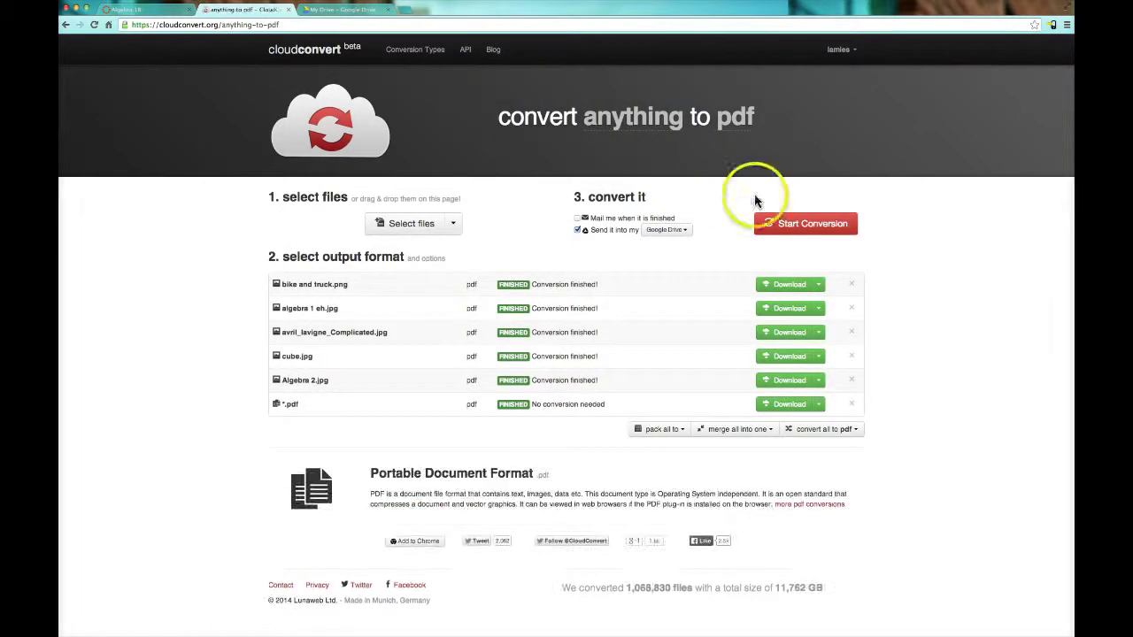
Remove all six leftover files, including Algebra 2.jpg and cube.jpg, and open the file-source choices.
{"action": "left_click", "coordinate": [853, 286]}
{"action": "left_click", "coordinate": [851, 286]}
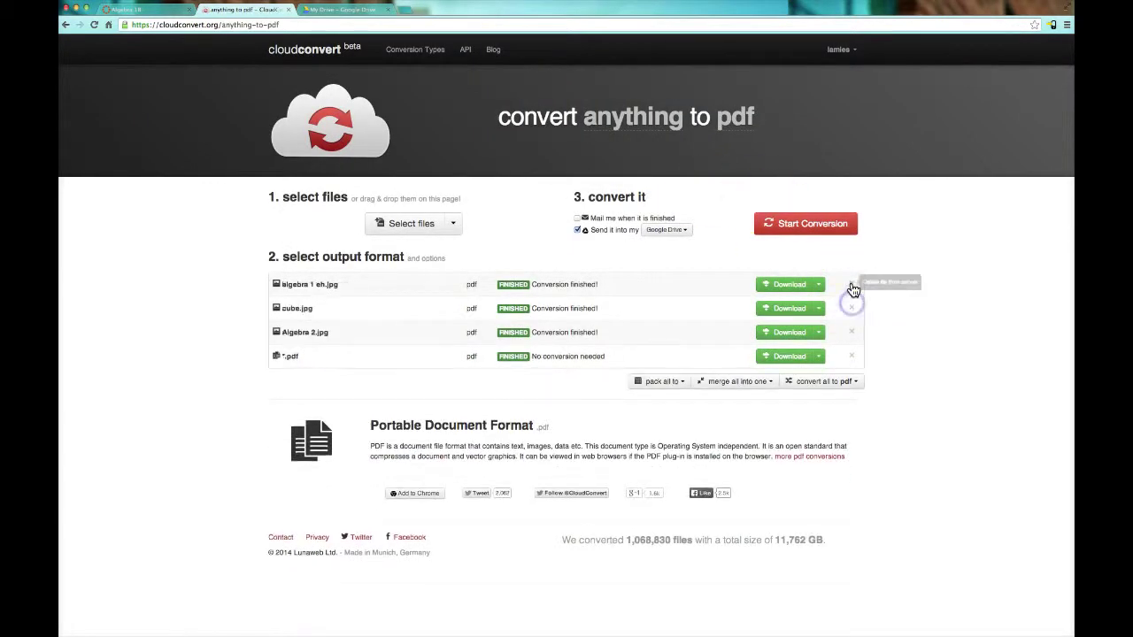
{"action": "left_click", "coordinate": [851, 285]}
{"action": "left_click", "coordinate": [851, 308]}
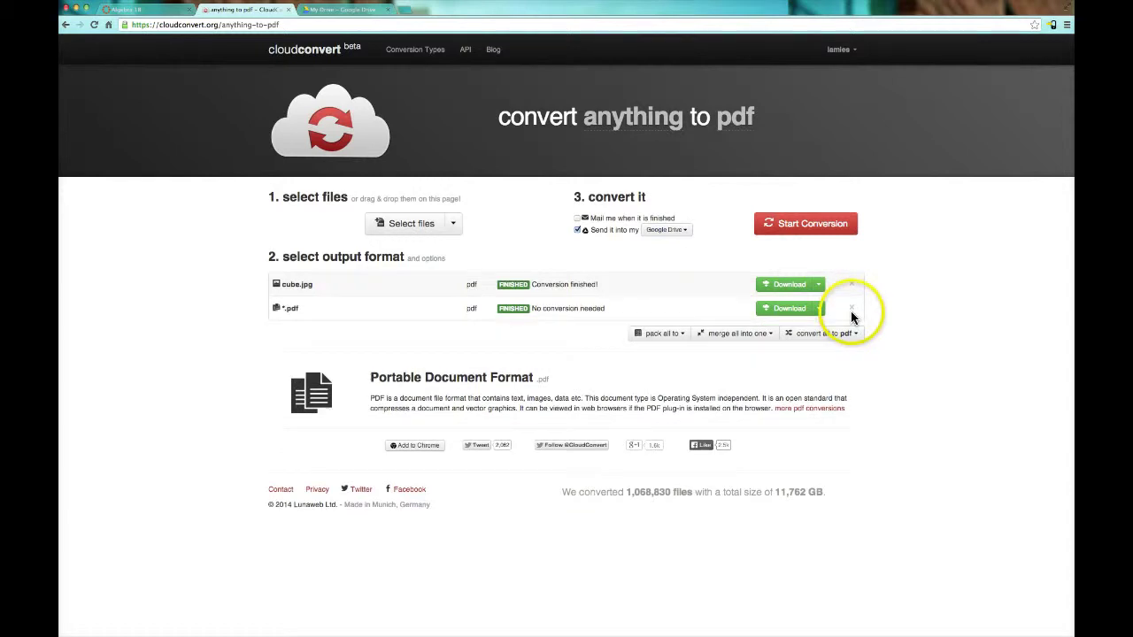
{"action": "left_click", "coordinate": [851, 308]}
{"action": "left_click", "coordinate": [851, 284]}
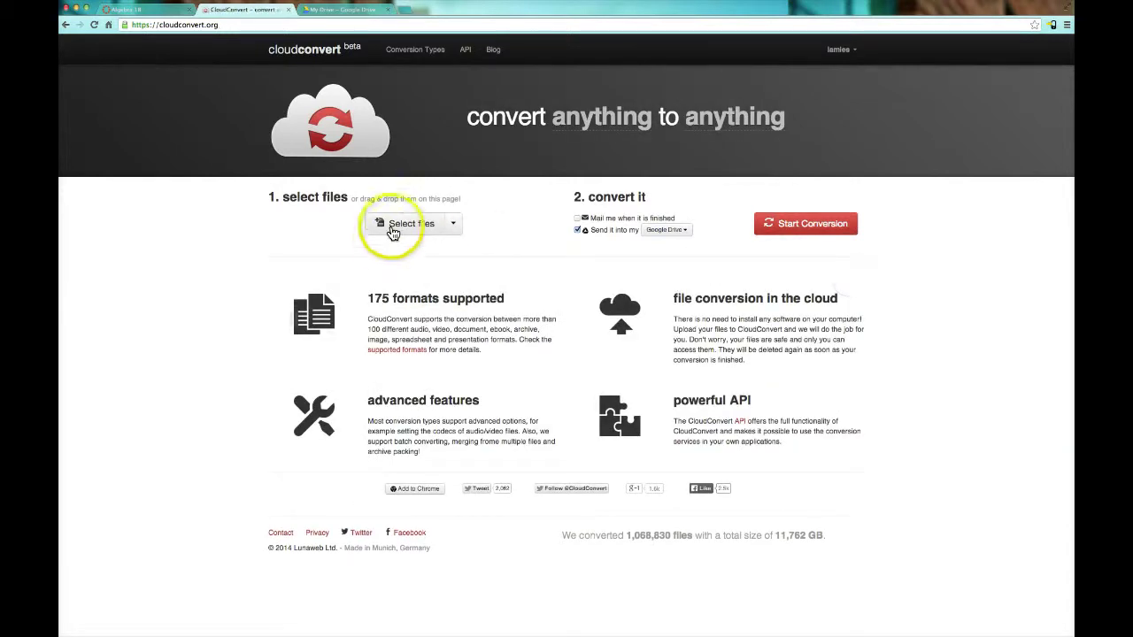
{"action": "left_click", "coordinate": [403, 227]}
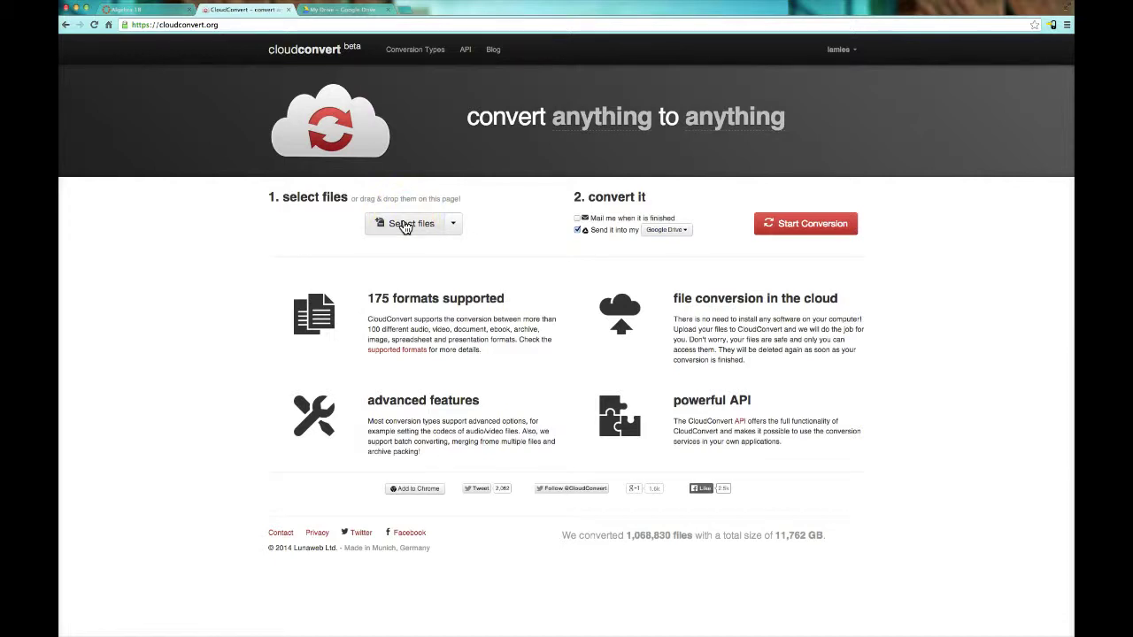
{"action": "left_click", "coordinate": [452, 223]}
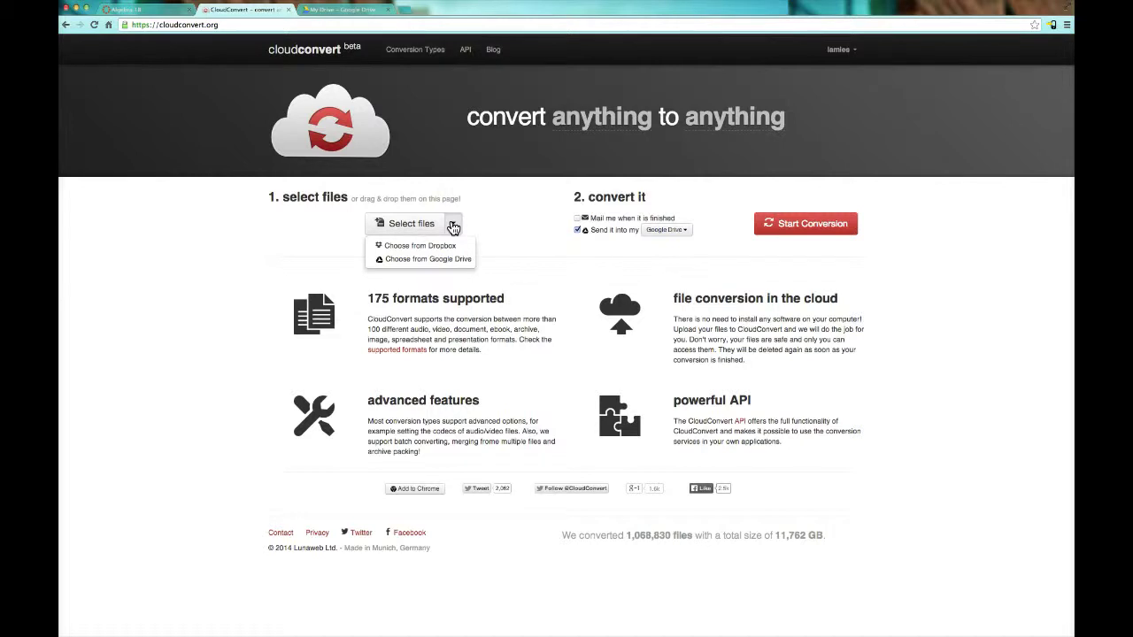
Pick files from Google Drive and filter the Drive file list to Images.
{"action": "left_click", "coordinate": [447, 259]}
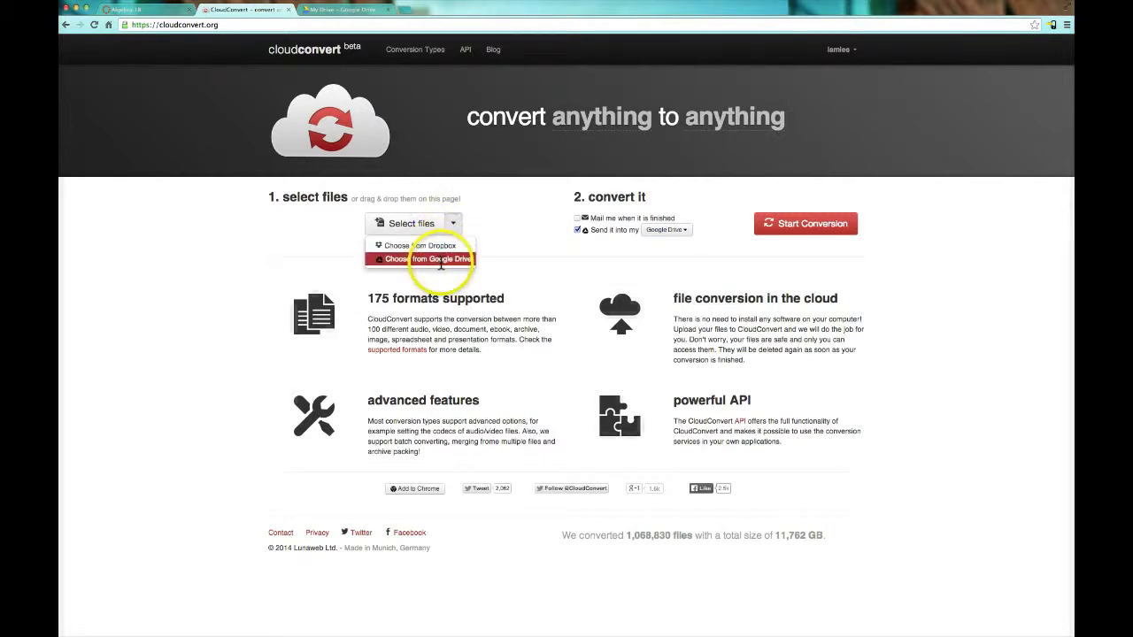
{"action": "left_click", "coordinate": [437, 232]}
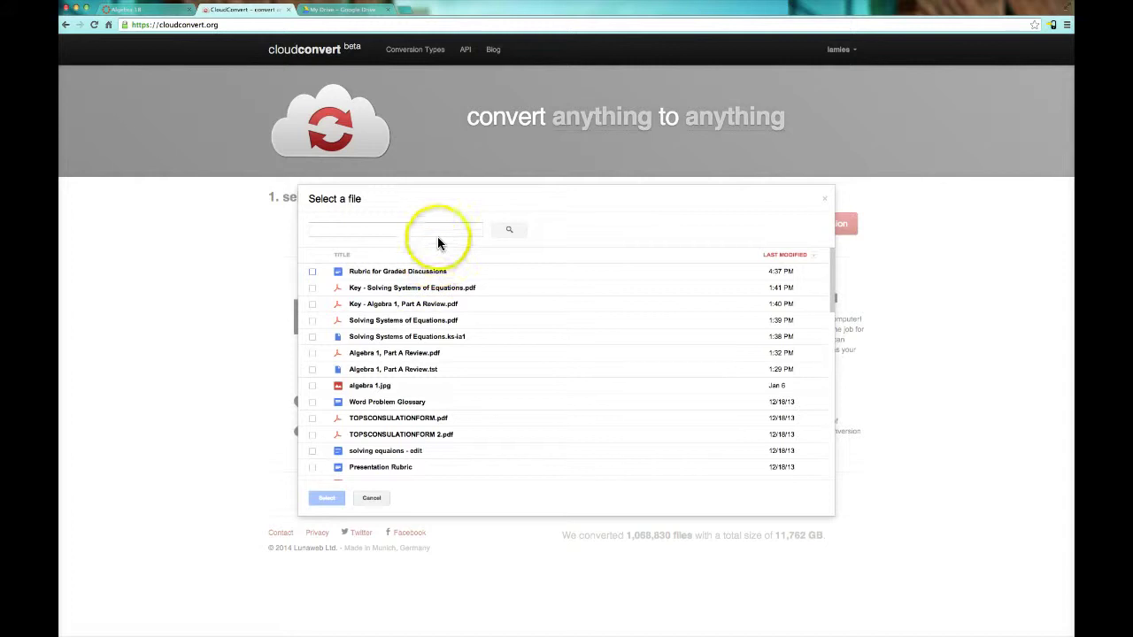
{"action": "left_click", "coordinate": [476, 231]}
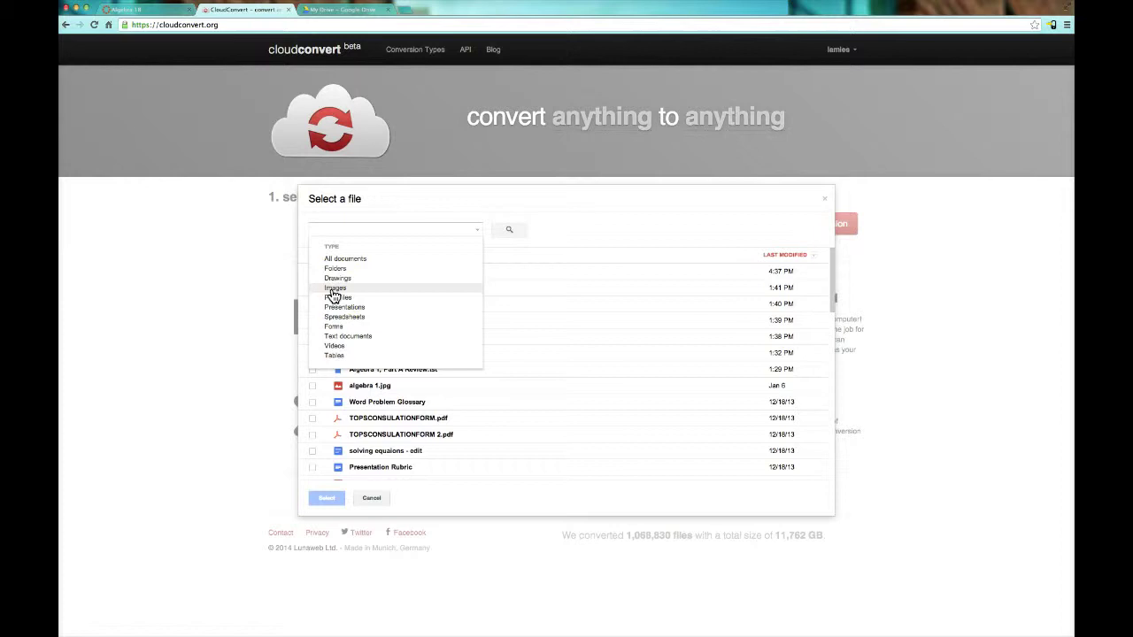
{"action": "left_click", "coordinate": [334, 289]}
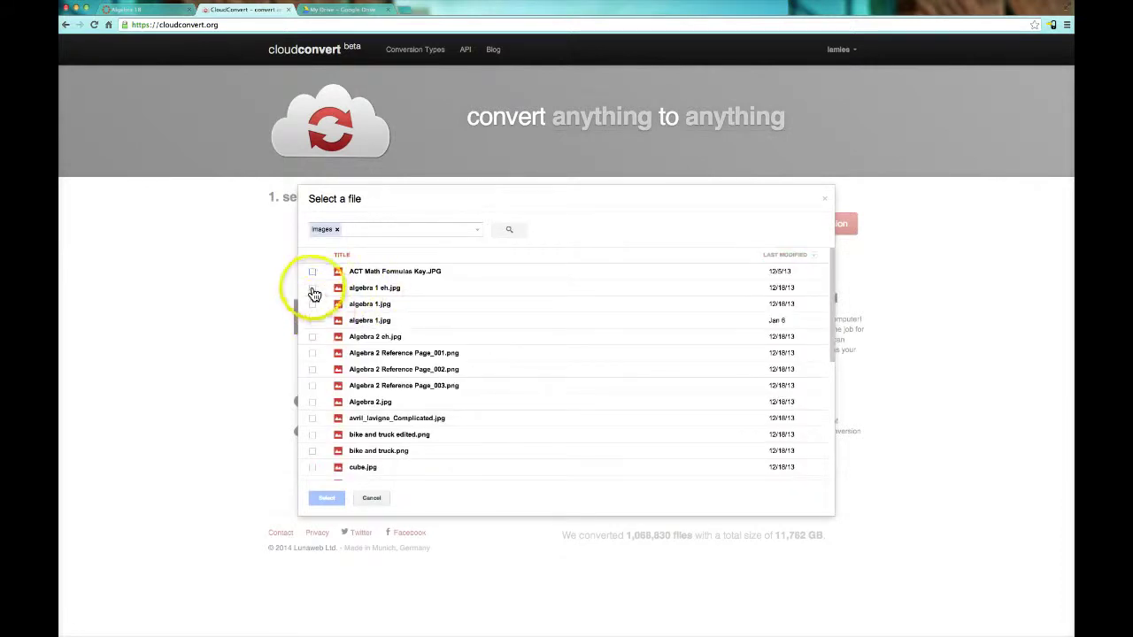
Tick algebra 1 eh.jpg, Algebra 2.jpg and mgic square.png in the image list.
{"action": "left_click", "coordinate": [312, 288]}
{"action": "scroll", "coordinate": [313, 317], "scroll_direction": "down", "scroll_amount": 1}
{"action": "scroll", "coordinate": [313, 319], "scroll_direction": "down", "scroll_amount": 2}
{"action": "left_click", "coordinate": [312, 331]}
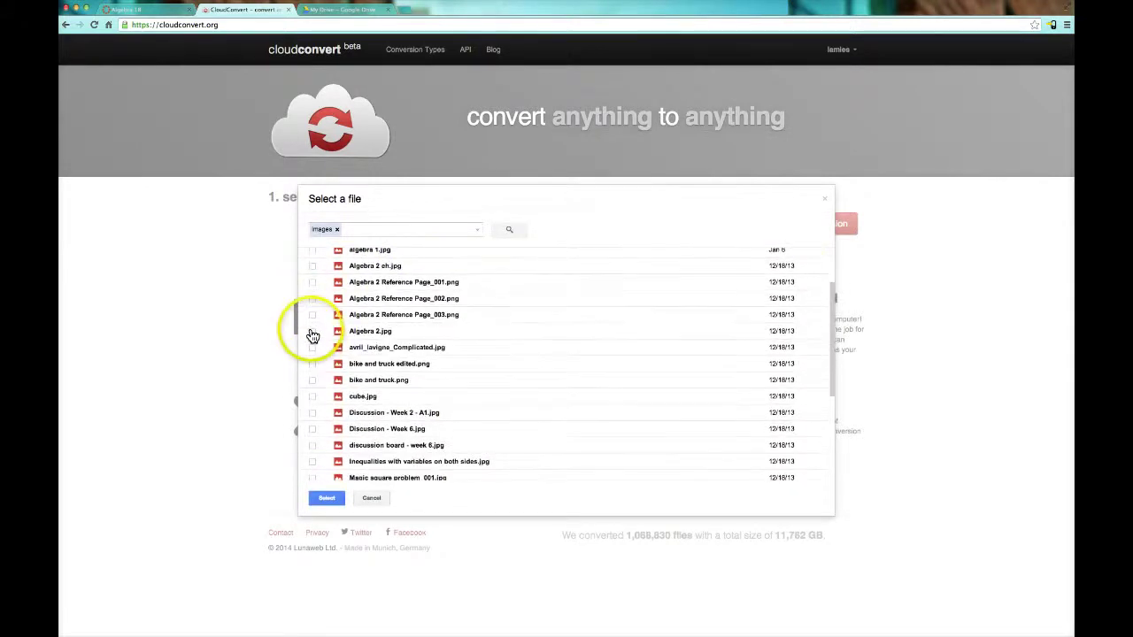
{"action": "scroll", "coordinate": [313, 339], "scroll_direction": "down", "scroll_amount": 2}
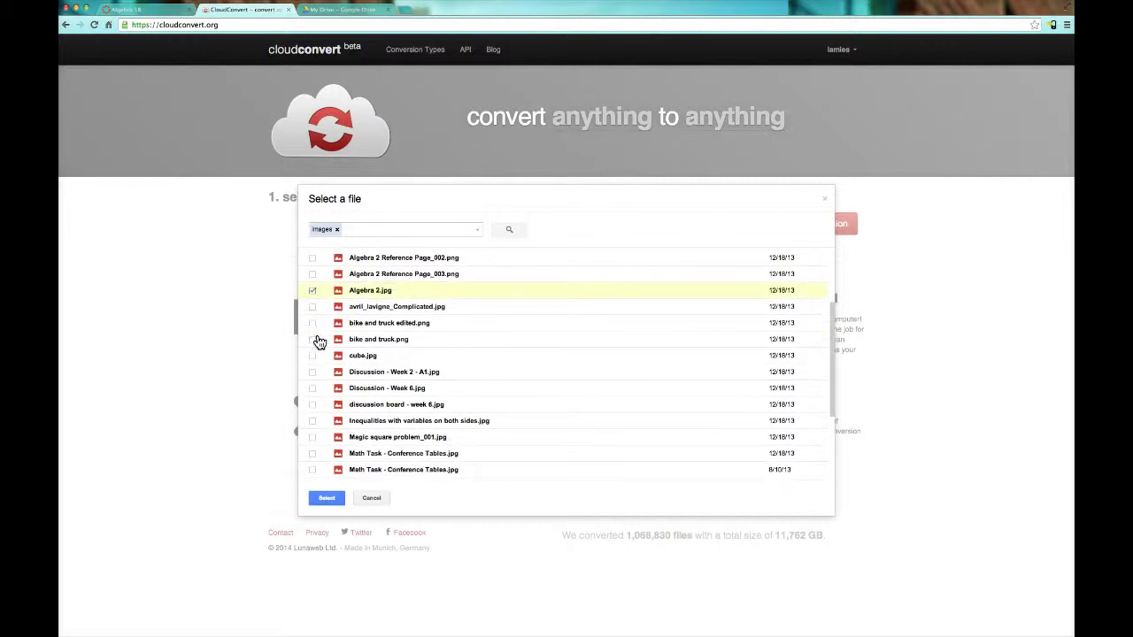
{"action": "left_click", "coordinate": [317, 324]}
{"action": "scroll", "coordinate": [313, 311], "scroll_direction": "down", "scroll_amount": 3}
{"action": "scroll", "coordinate": [315, 317], "scroll_direction": "down", "scroll_amount": 2}
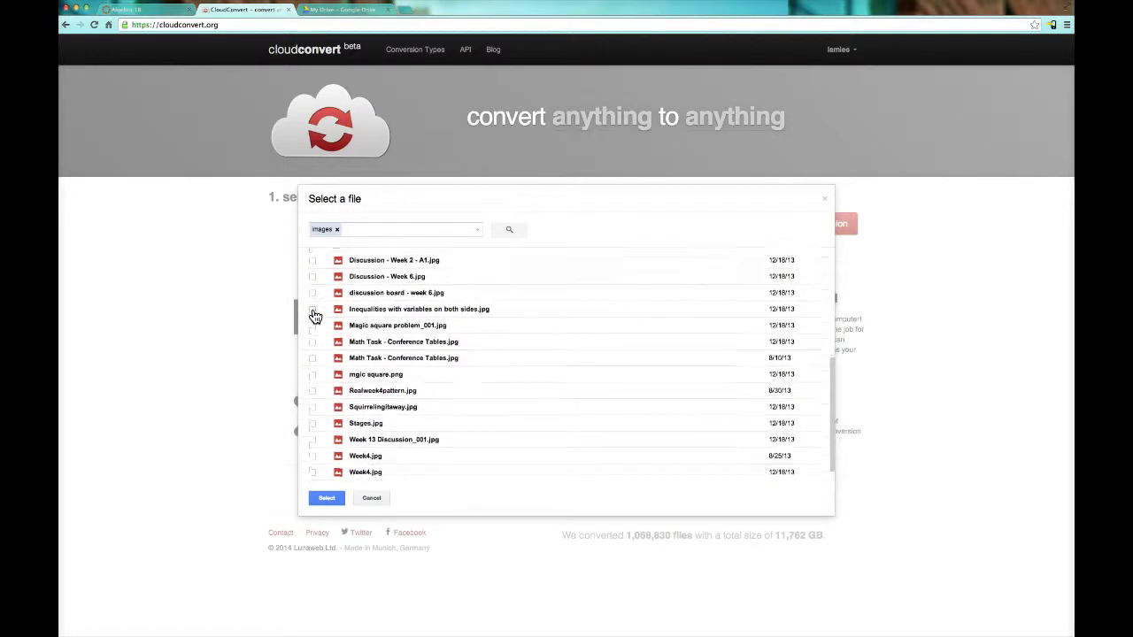
{"action": "left_click", "coordinate": [321, 370]}
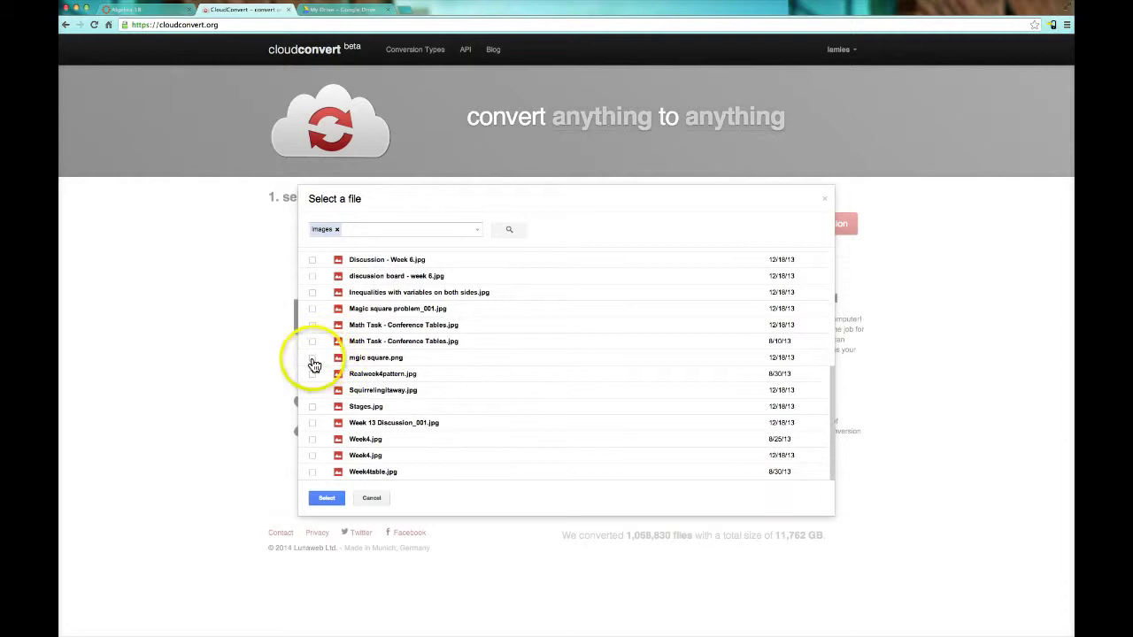
{"action": "left_click", "coordinate": [312, 358]}
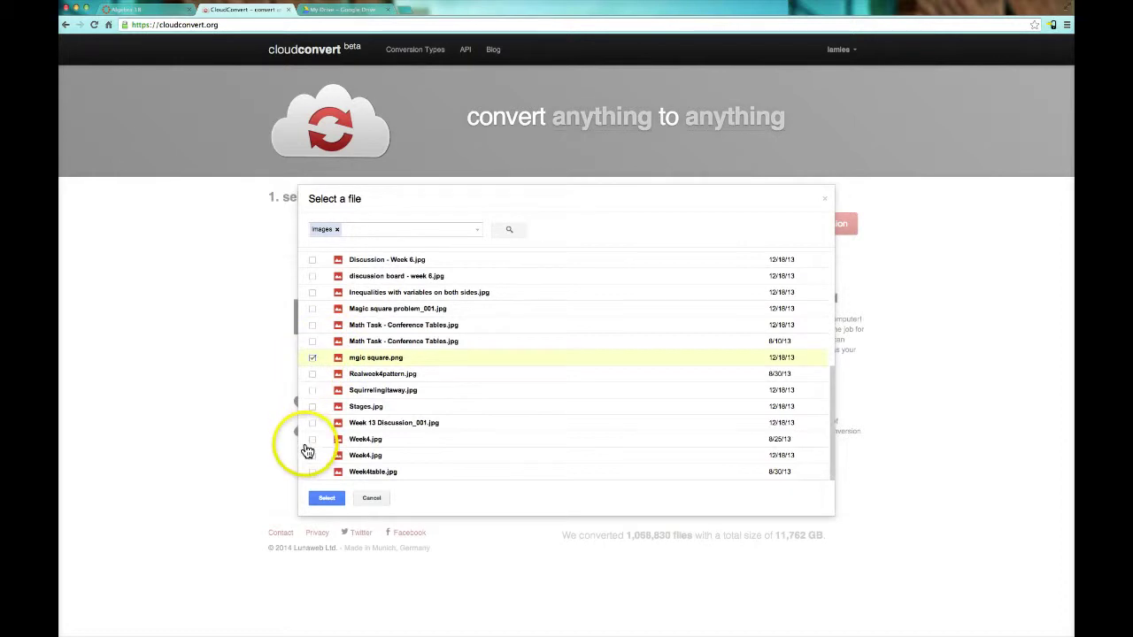
{"action": "scroll", "coordinate": [313, 387], "scroll_direction": "up", "scroll_amount": 1}
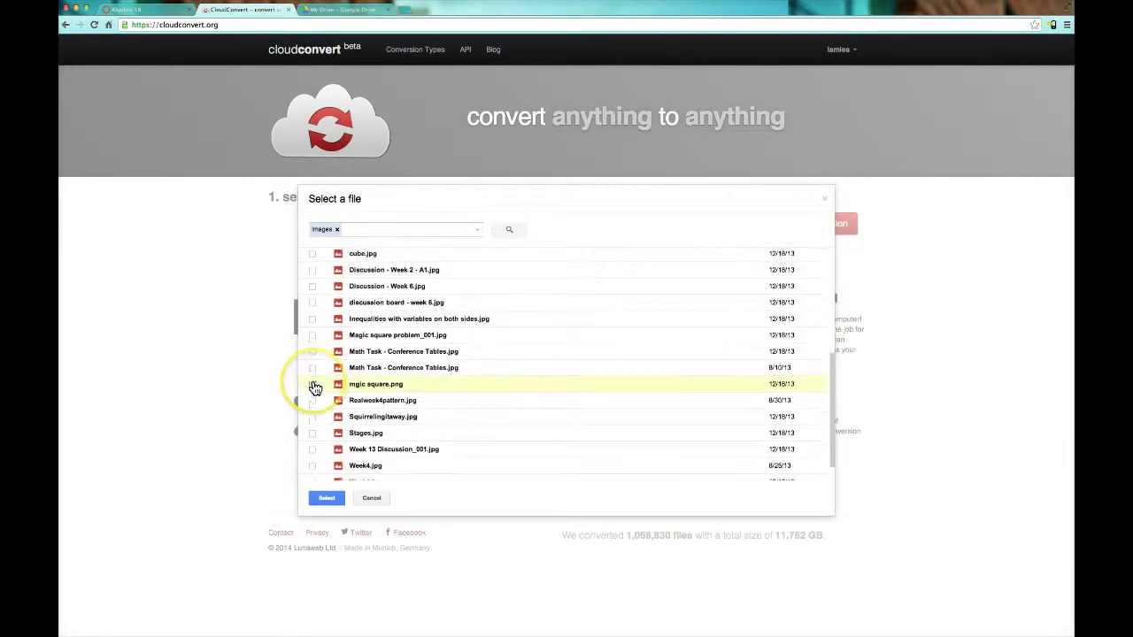
Finish selecting the files and keep pdf as the first file's output format.
{"action": "left_click", "coordinate": [327, 499]}
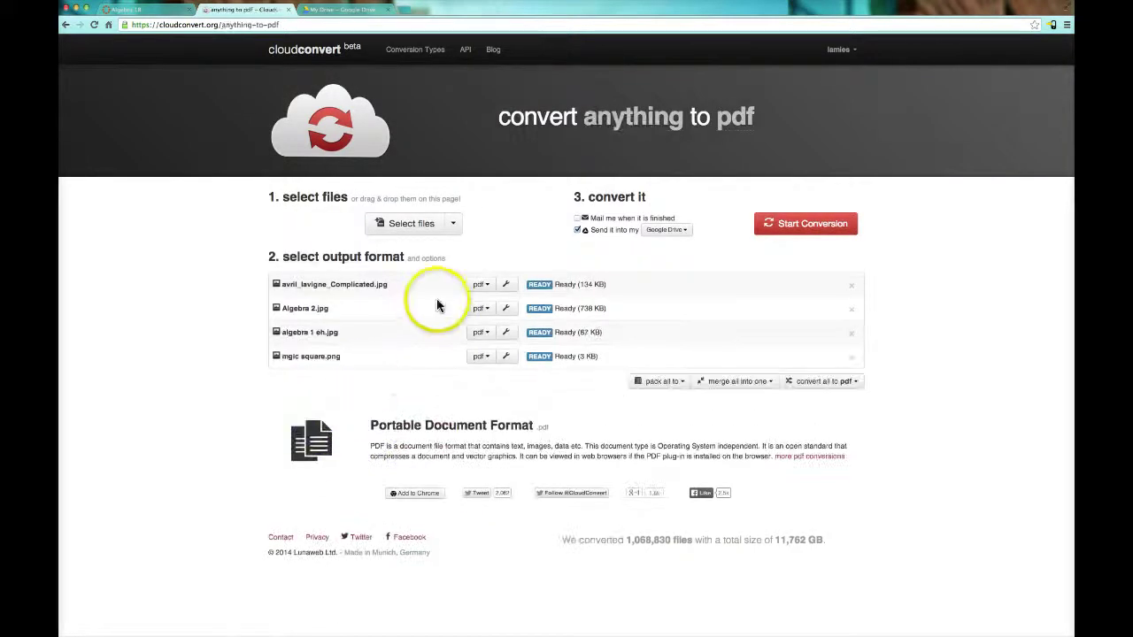
{"action": "left_click", "coordinate": [480, 286]}
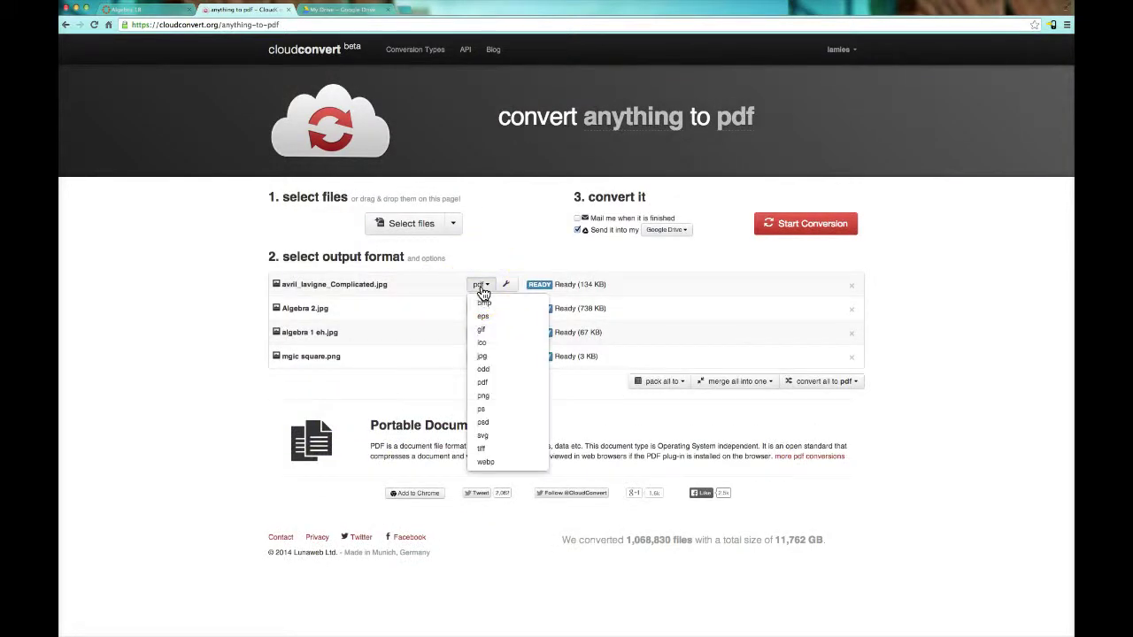
{"action": "left_click_drag", "start_coordinate": [482, 336], "coordinate": [480, 285]}
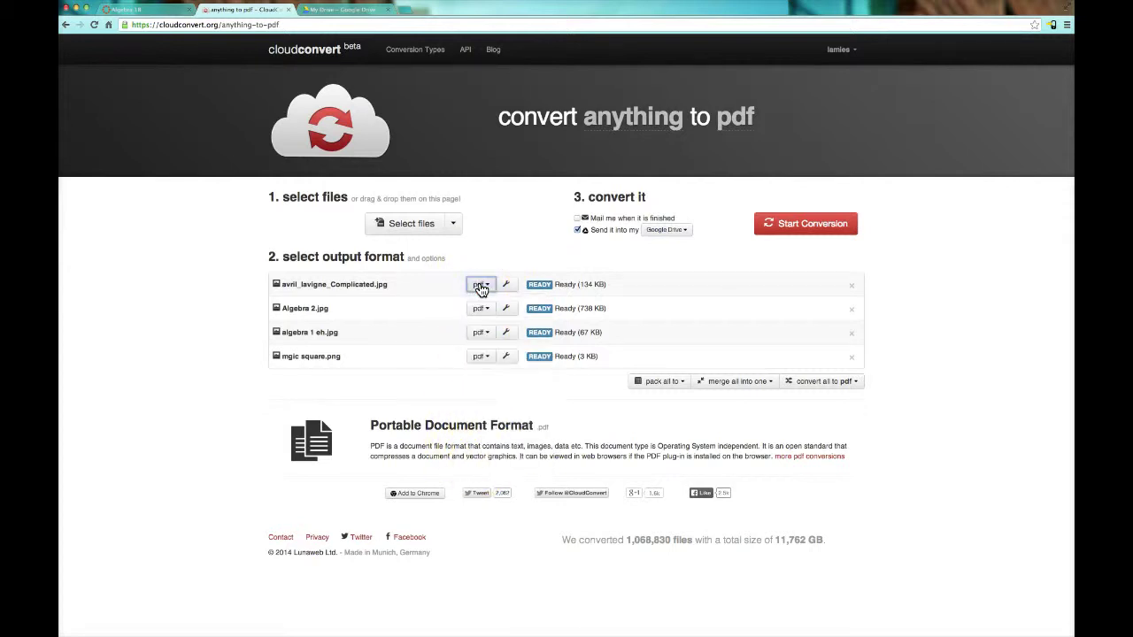
Open avril_lavigne_Complicated.jpg's advanced PDF options, keep rotation at 'no change', and confirm.
{"action": "left_click", "coordinate": [506, 285]}
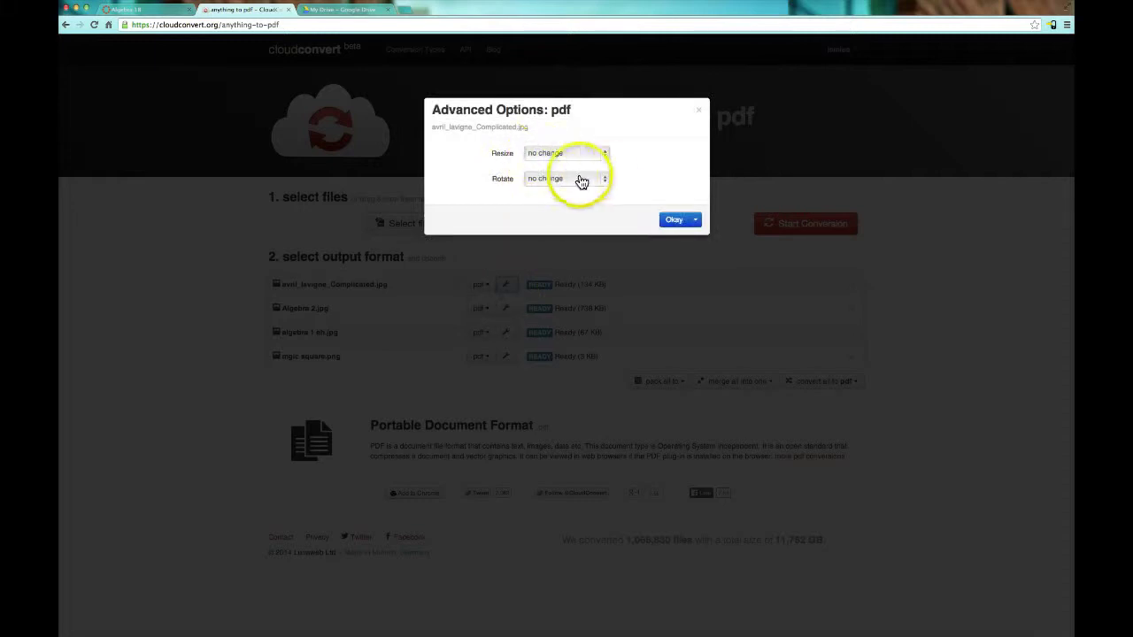
{"action": "left_click", "coordinate": [602, 180]}
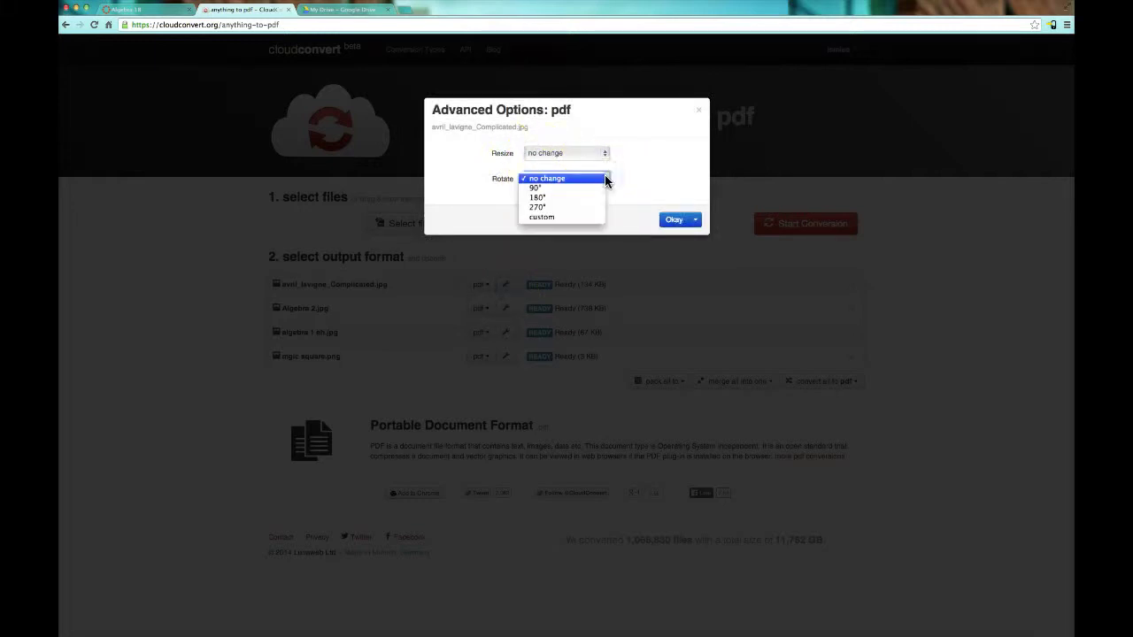
{"action": "left_click", "coordinate": [604, 179]}
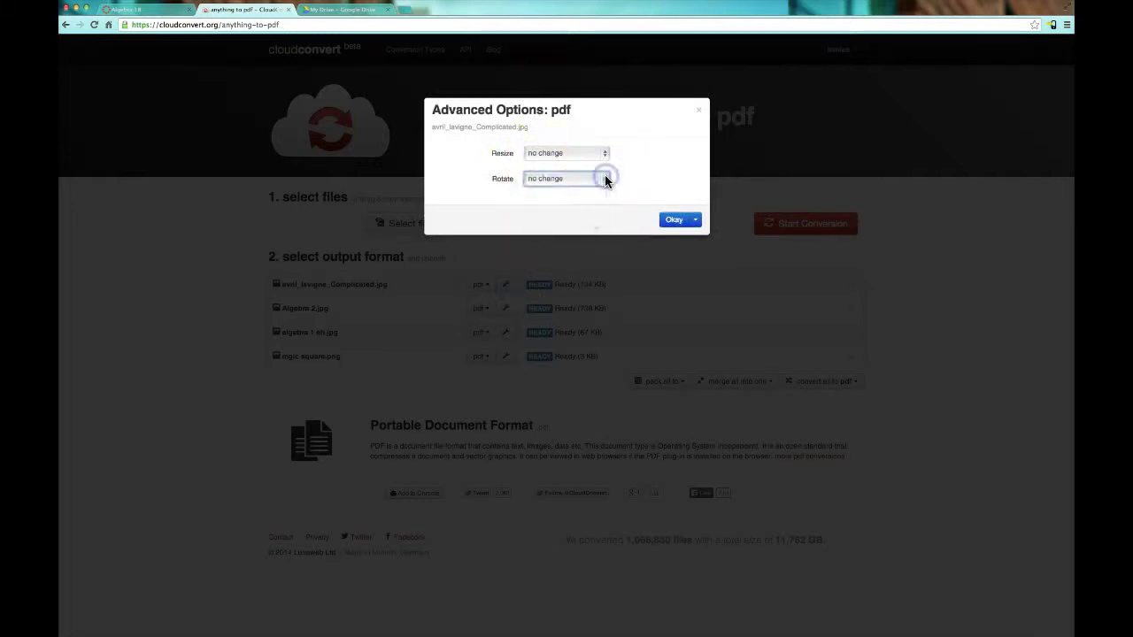
{"action": "left_click", "coordinate": [666, 220]}
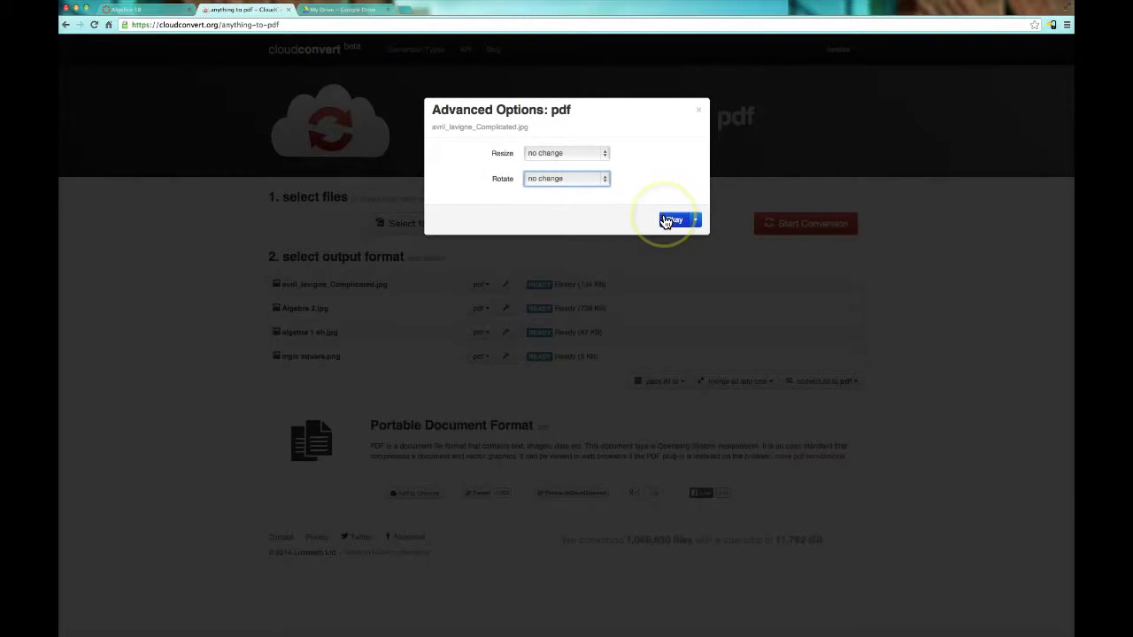
{"action": "left_click", "coordinate": [696, 220]}
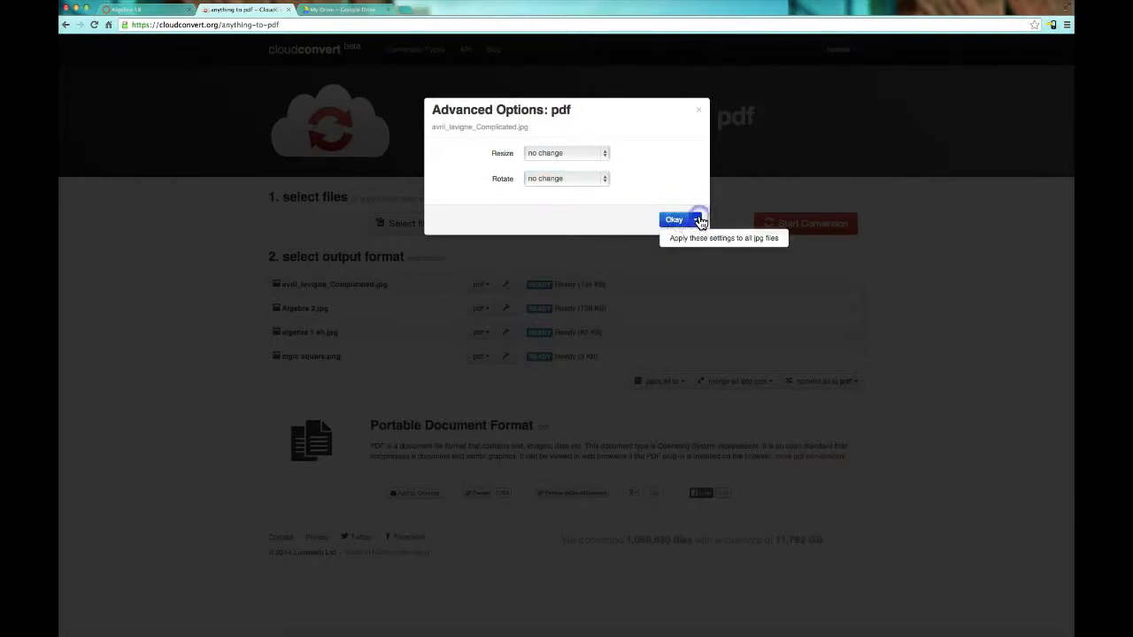
Close Advanced Options, browse 'pack all to' and 'convert all to' formats, then open 'merge all into one'.
{"action": "left_click", "coordinate": [698, 110]}
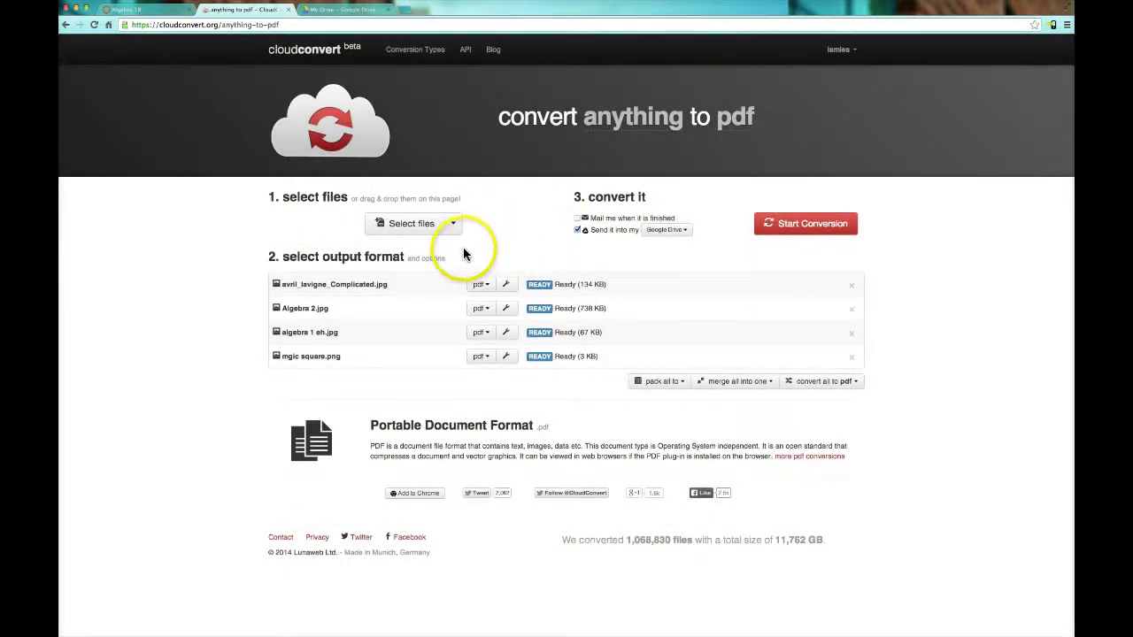
{"action": "left_click", "coordinate": [670, 386]}
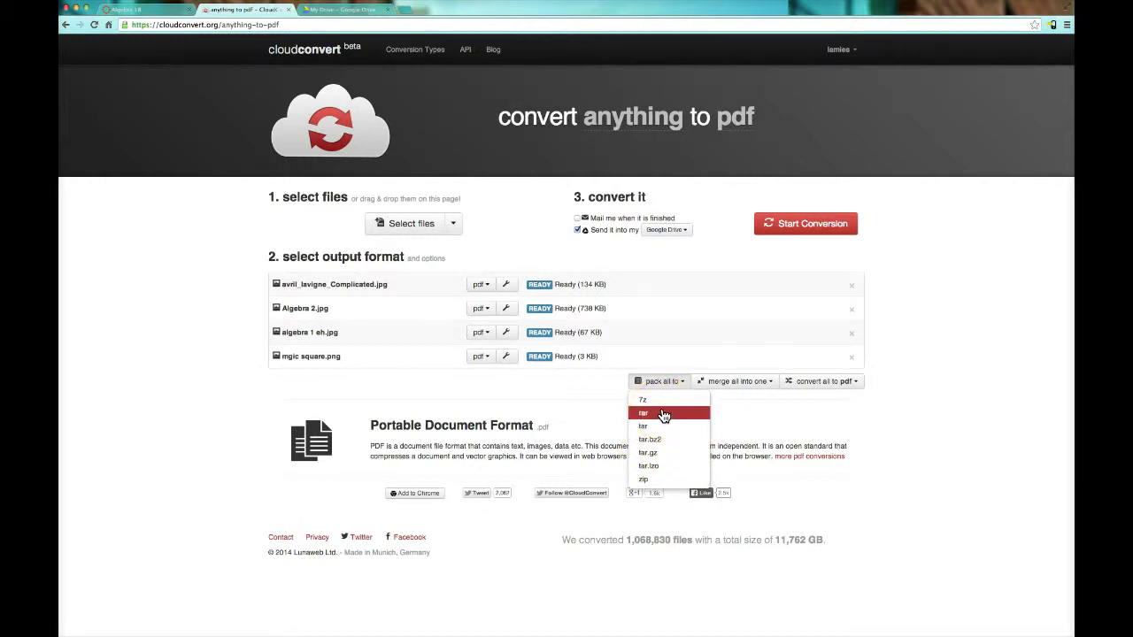
{"action": "left_click", "coordinate": [807, 382]}
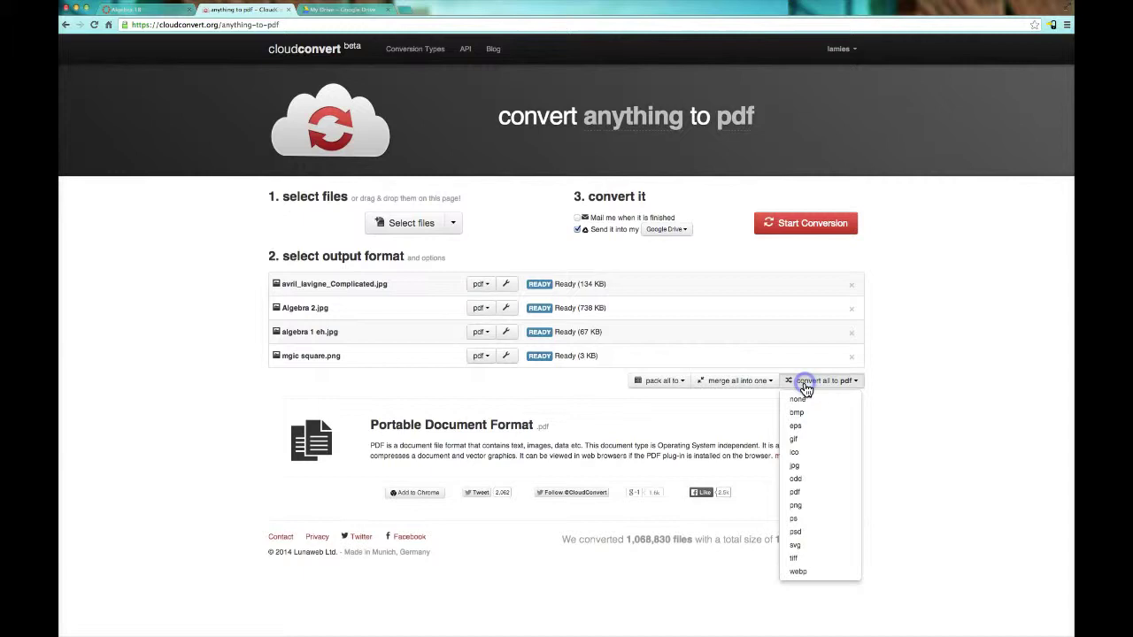
{"action": "left_click_drag", "start_coordinate": [801, 531], "coordinate": [745, 409]}
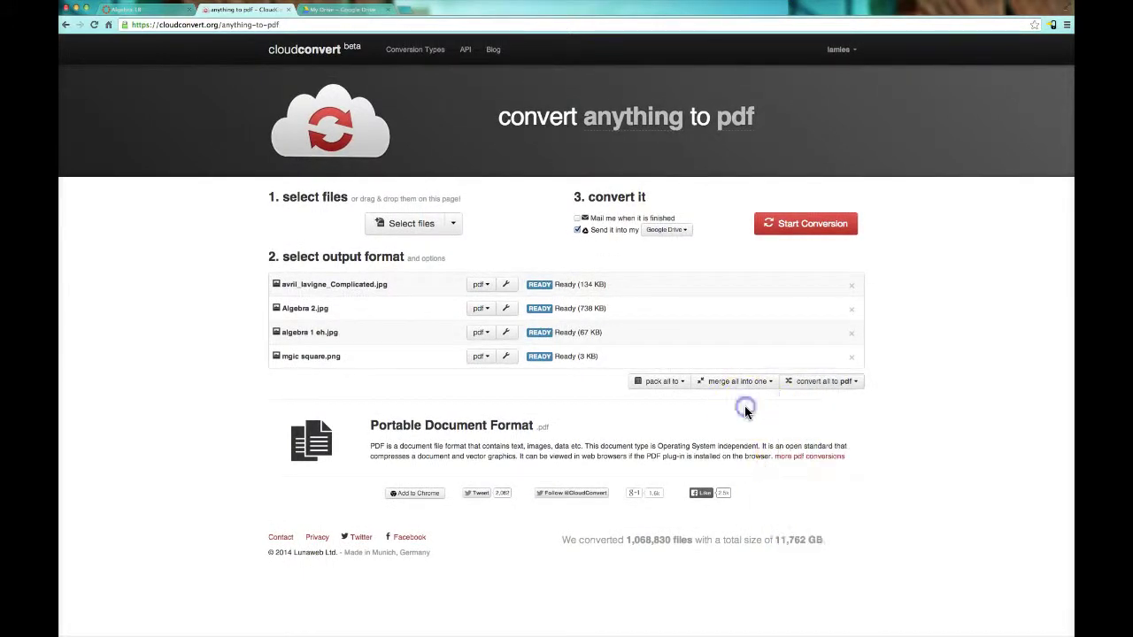
{"action": "left_click", "coordinate": [742, 382]}
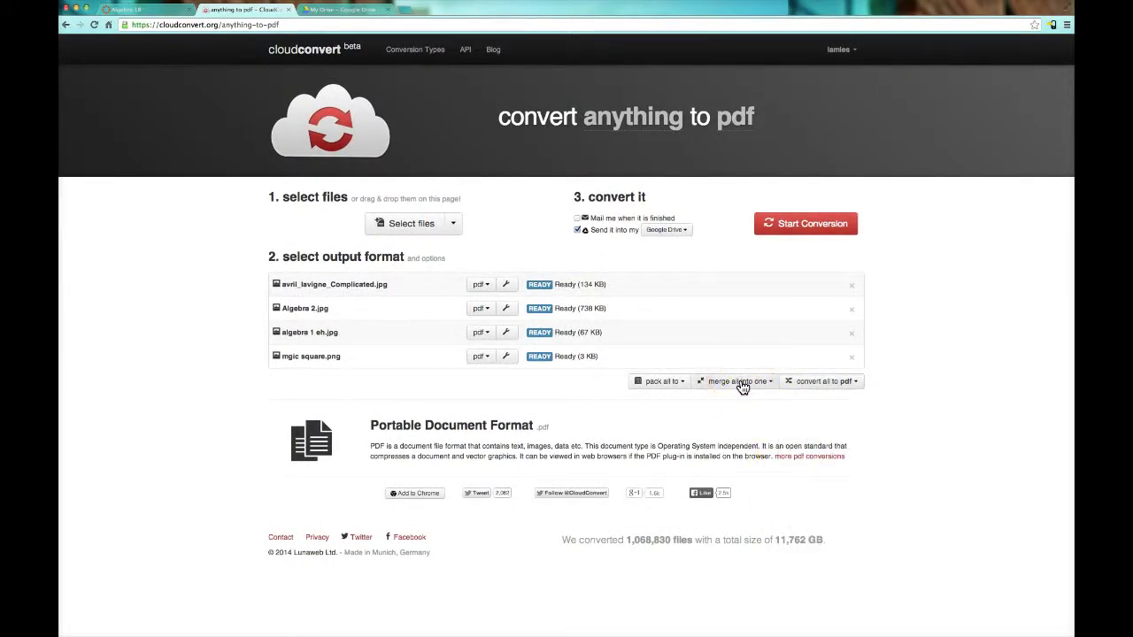
{"action": "left_click", "coordinate": [742, 385]}
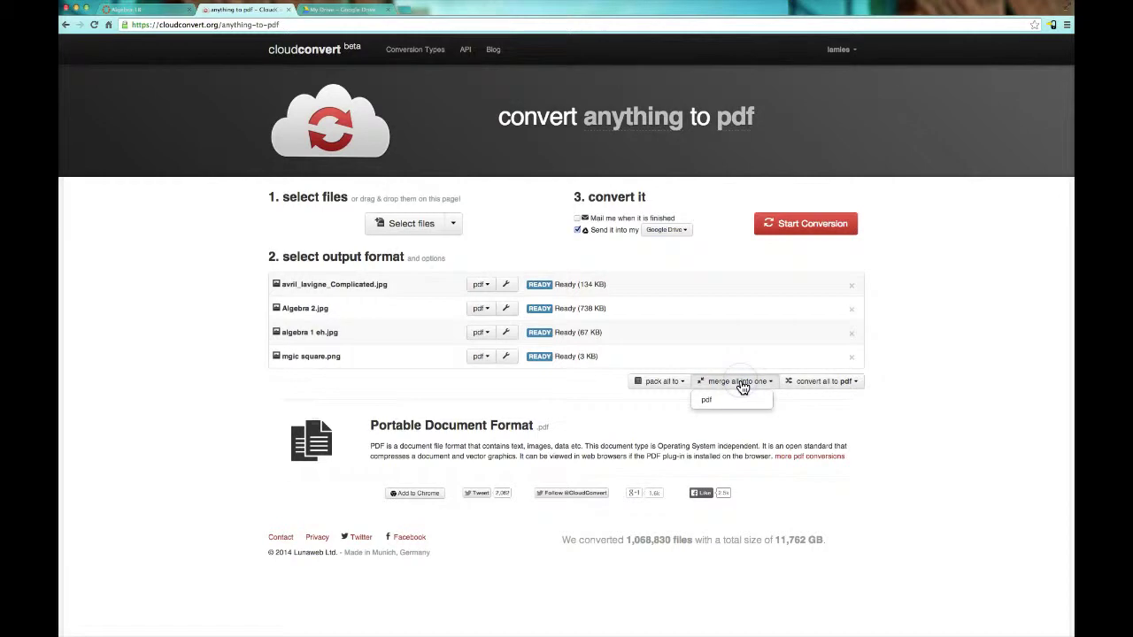
Merge all four images into one pdf, keep Google Drive as destination, and start conversion.
{"action": "left_click", "coordinate": [715, 399]}
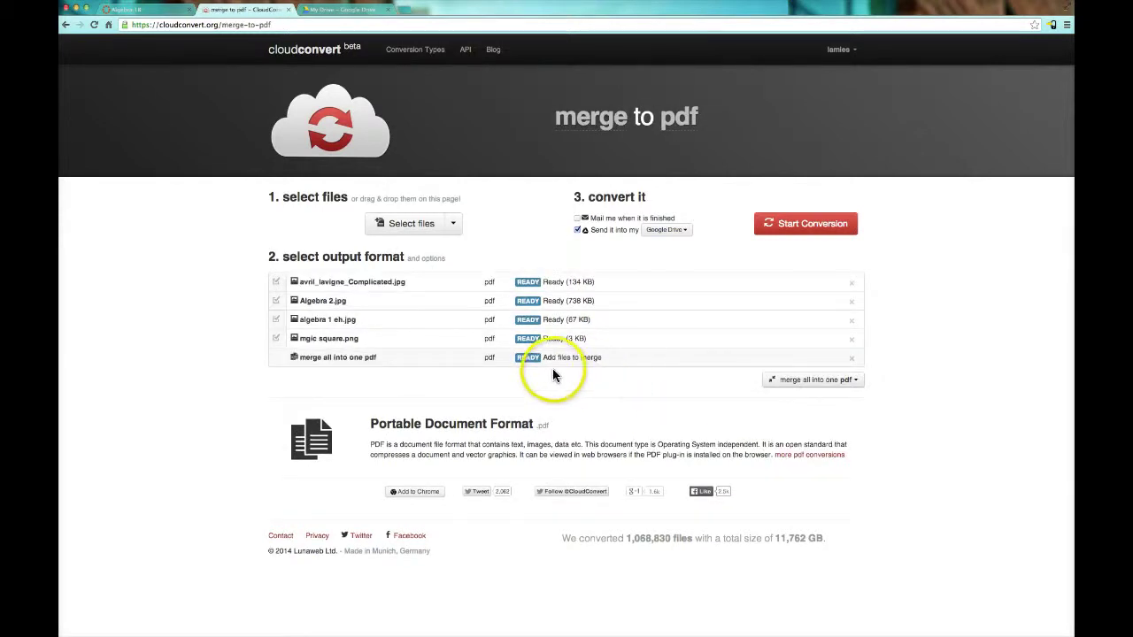
{"action": "left_click", "coordinate": [297, 358]}
{"action": "left_click", "coordinate": [321, 357]}
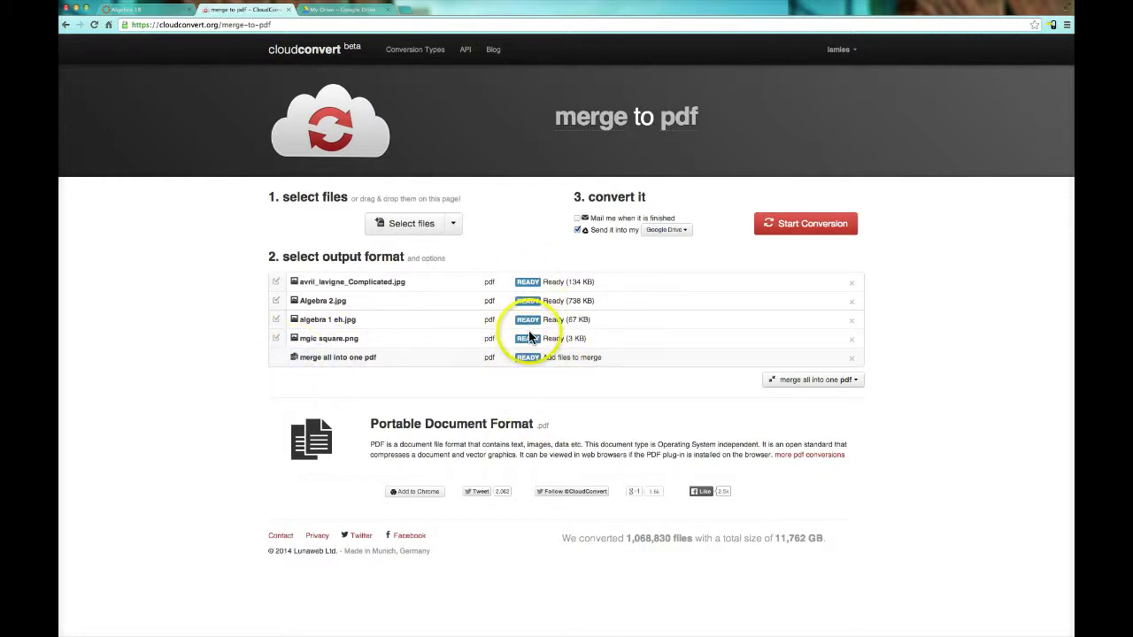
{"action": "left_click", "coordinate": [665, 232]}
{"action": "left_click", "coordinate": [666, 232]}
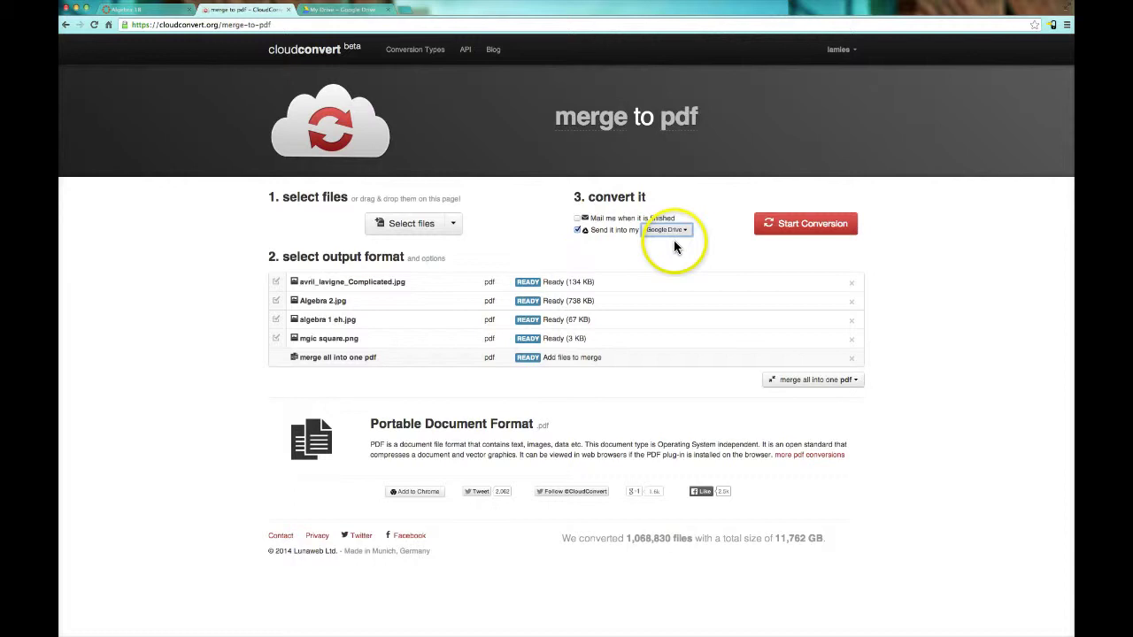
{"action": "left_click", "coordinate": [793, 228]}
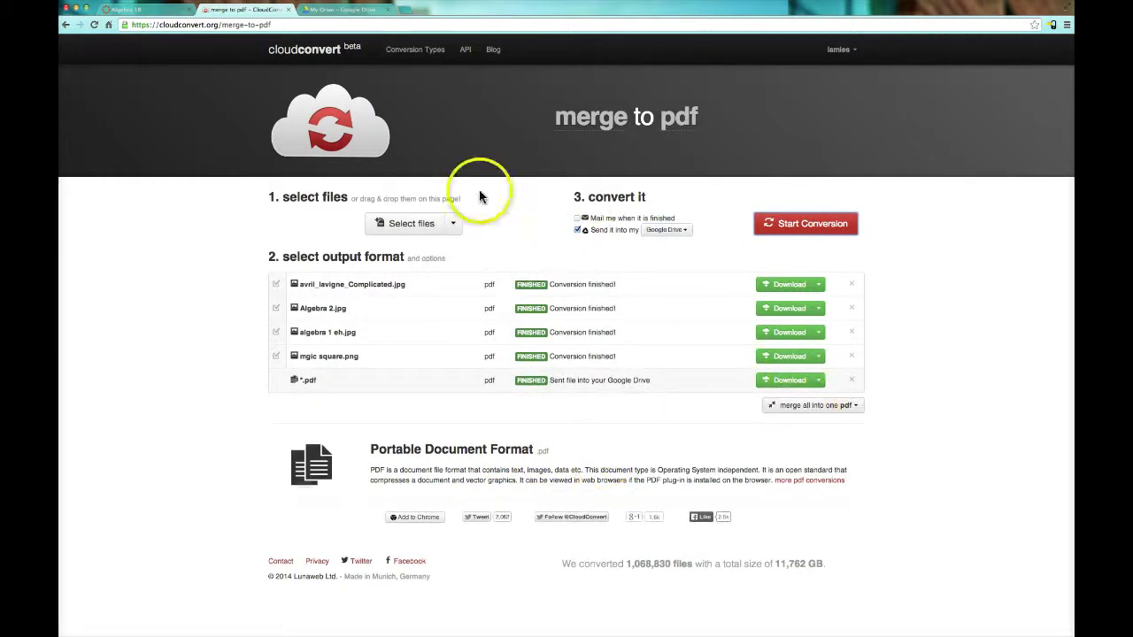
In Google Drive, delete the two duplicate merge.pdf files.
{"action": "left_click", "coordinate": [330, 10]}
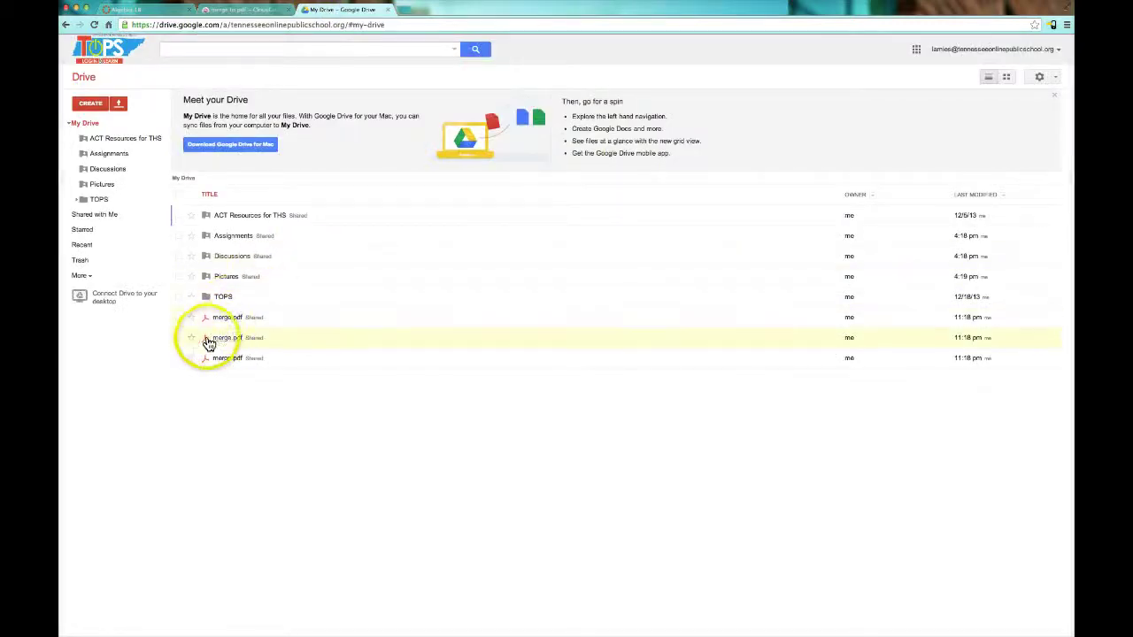
{"action": "left_click", "coordinate": [177, 340]}
{"action": "left_click", "coordinate": [176, 357]}
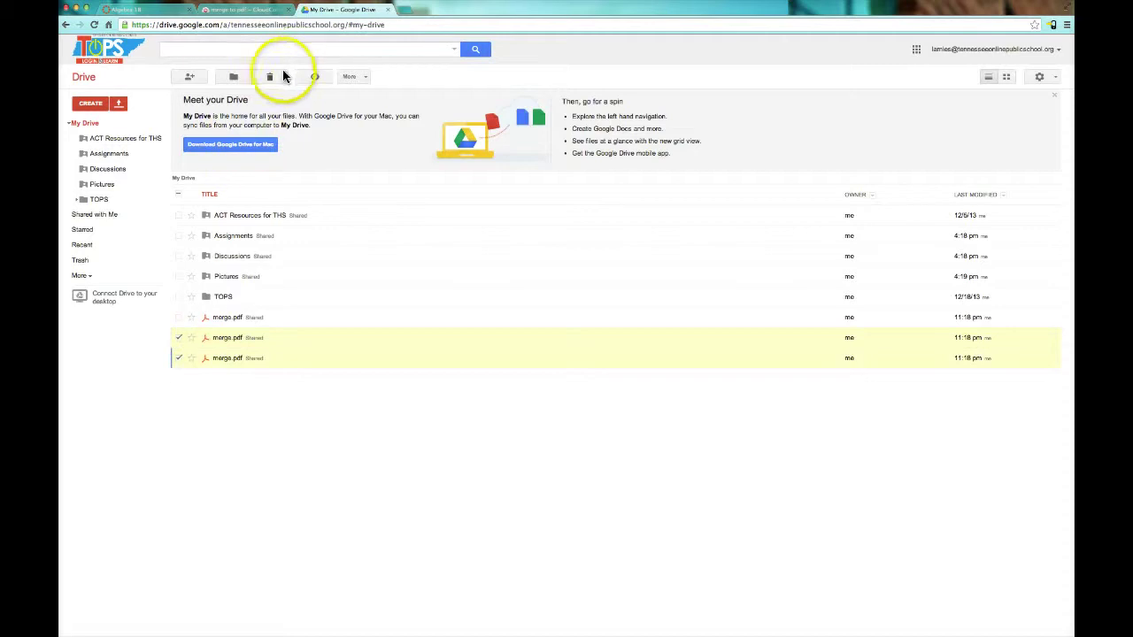
{"action": "left_click", "coordinate": [276, 76]}
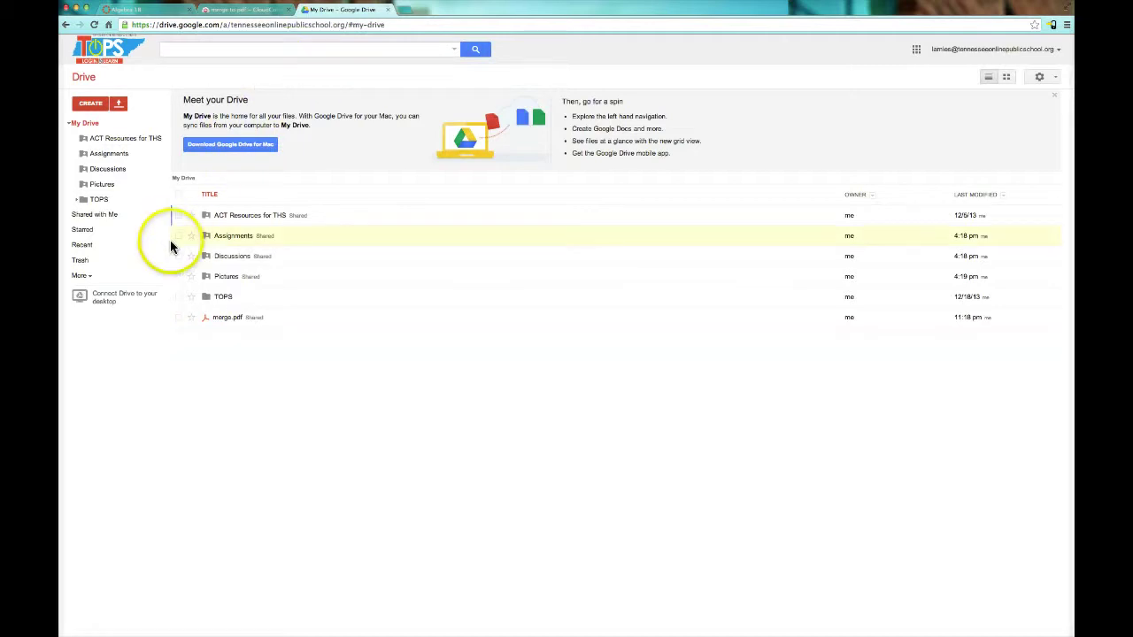
Preview the remaining merge.pdf through its four pages, then close the preview.
{"action": "left_click", "coordinate": [221, 322]}
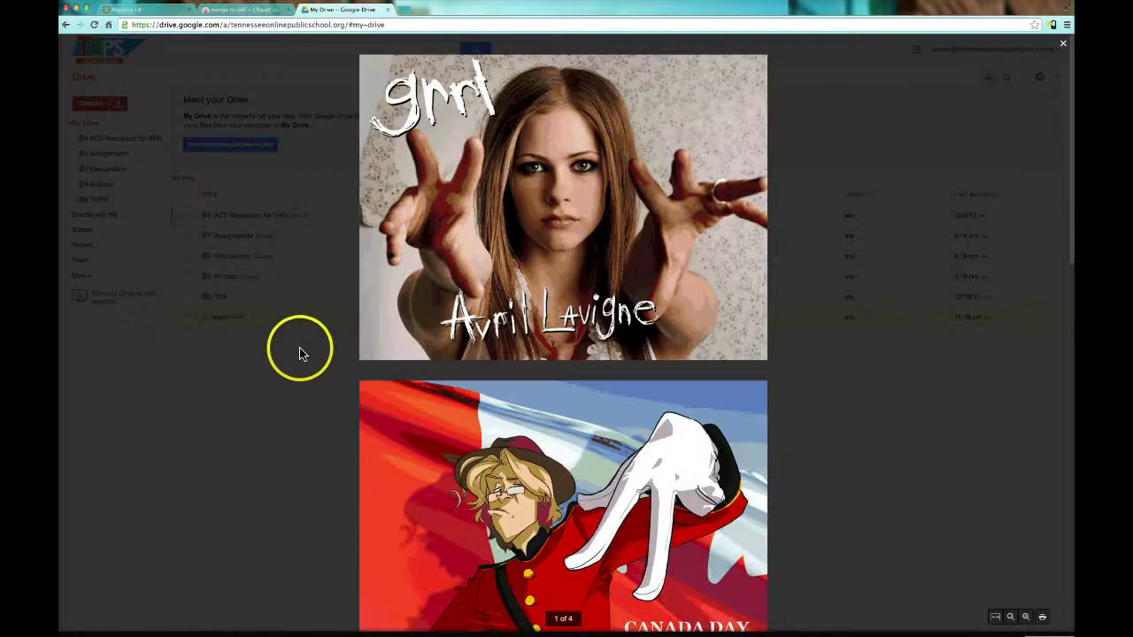
{"action": "scroll", "coordinate": [321, 354], "scroll_direction": "down", "scroll_amount": 1}
{"action": "scroll", "coordinate": [321, 354], "scroll_direction": "down", "scroll_amount": 10}
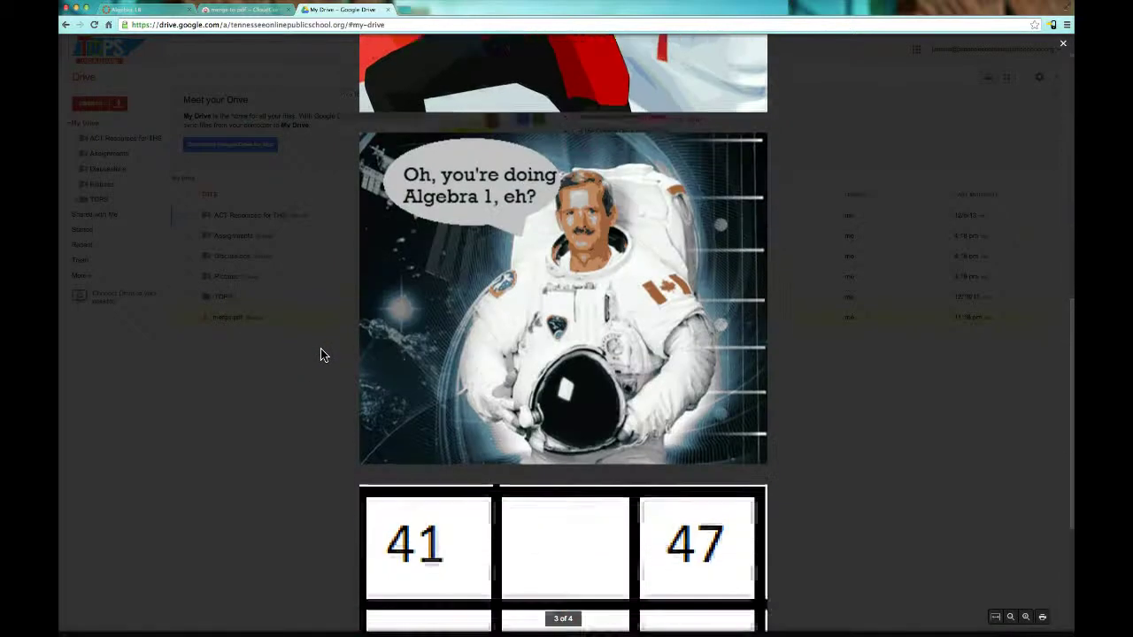
{"action": "scroll", "coordinate": [322, 354], "scroll_direction": "up", "scroll_amount": 12}
{"action": "scroll", "coordinate": [320, 354], "scroll_direction": "down", "scroll_amount": 6}
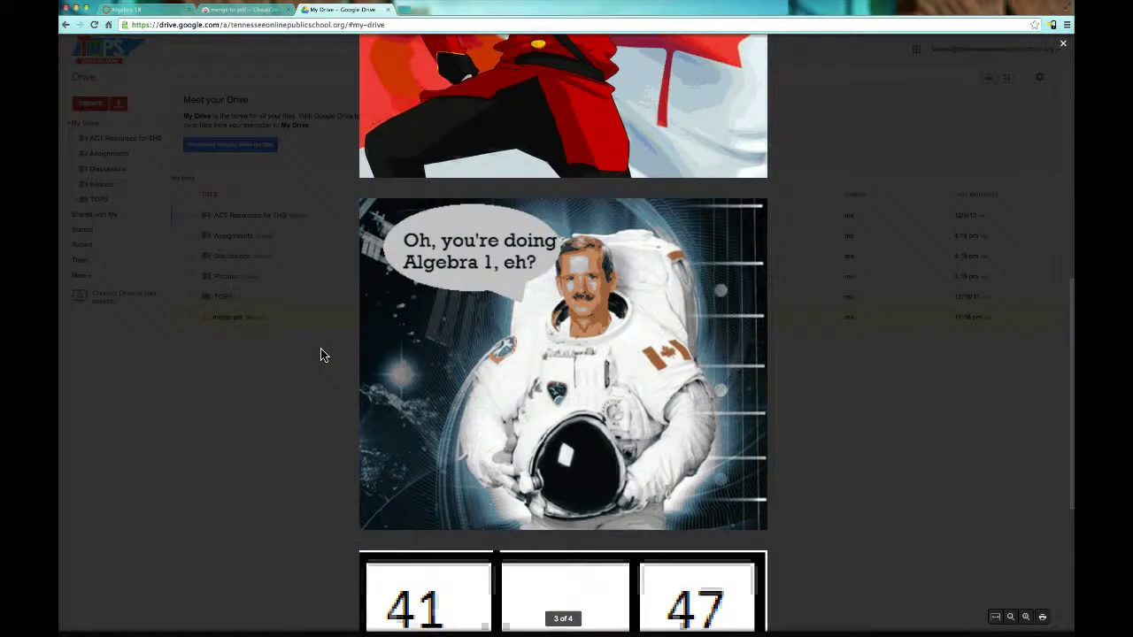
{"action": "left_click", "coordinate": [402, 334]}
{"action": "scroll", "coordinate": [402, 334], "scroll_direction": "up", "scroll_amount": 4}
{"action": "scroll", "coordinate": [401, 335], "scroll_direction": "up", "scroll_amount": 2}
{"action": "left_click", "coordinate": [291, 366]}
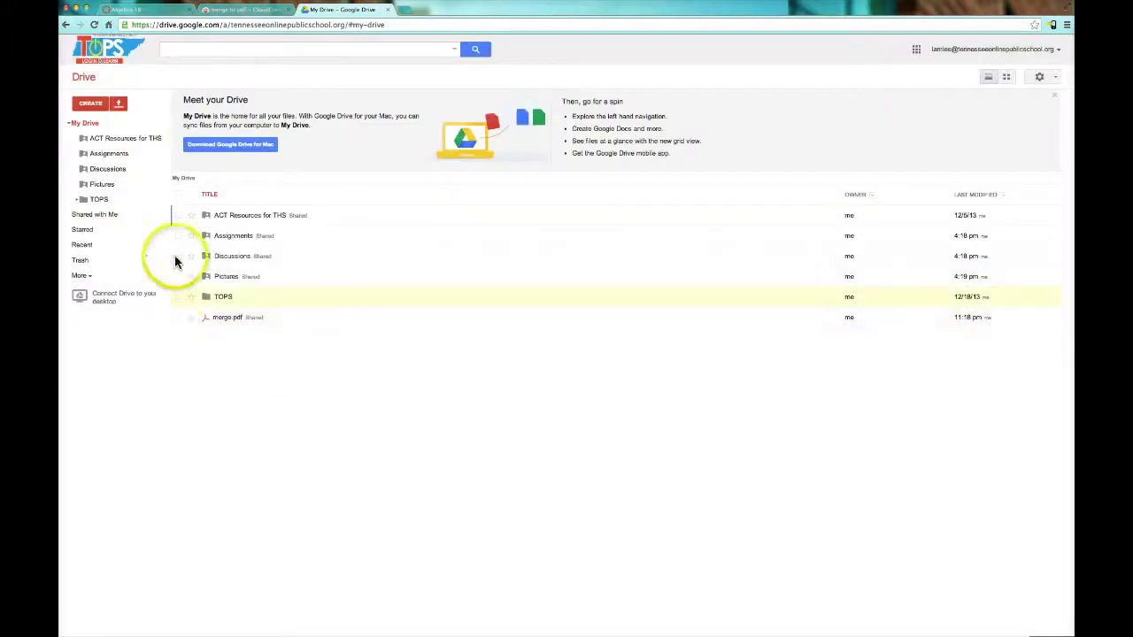
Rename merge.pdf to 'Testing, testing' from its right-click menu.
{"action": "right_click", "coordinate": [235, 326]}
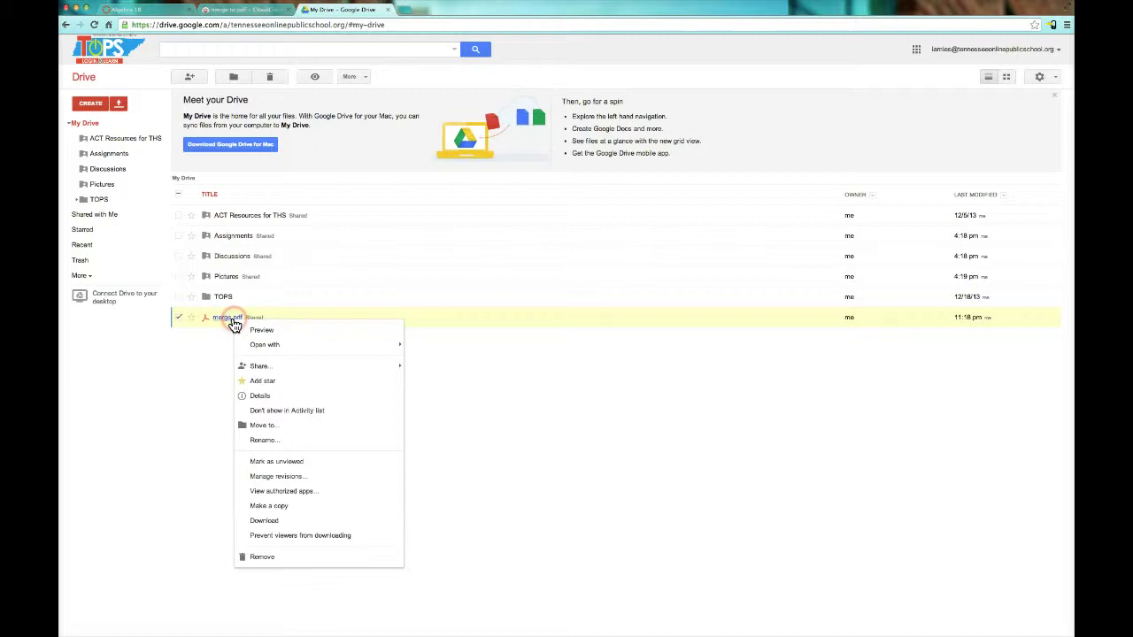
{"action": "mouse_move", "coordinate": [240, 371]}
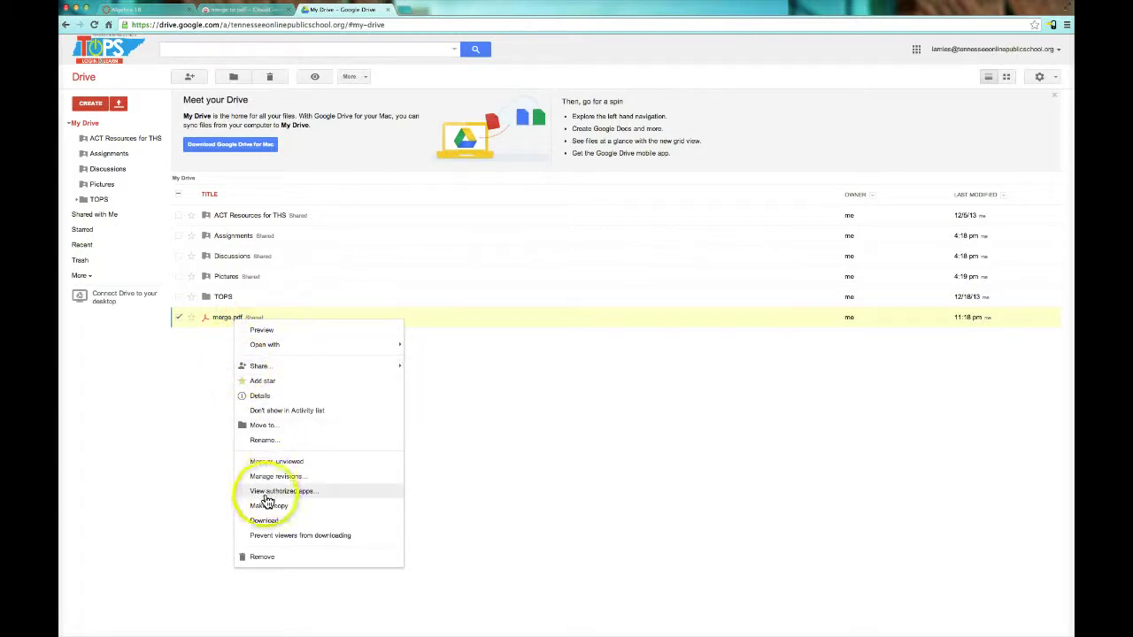
{"action": "left_click", "coordinate": [247, 440]}
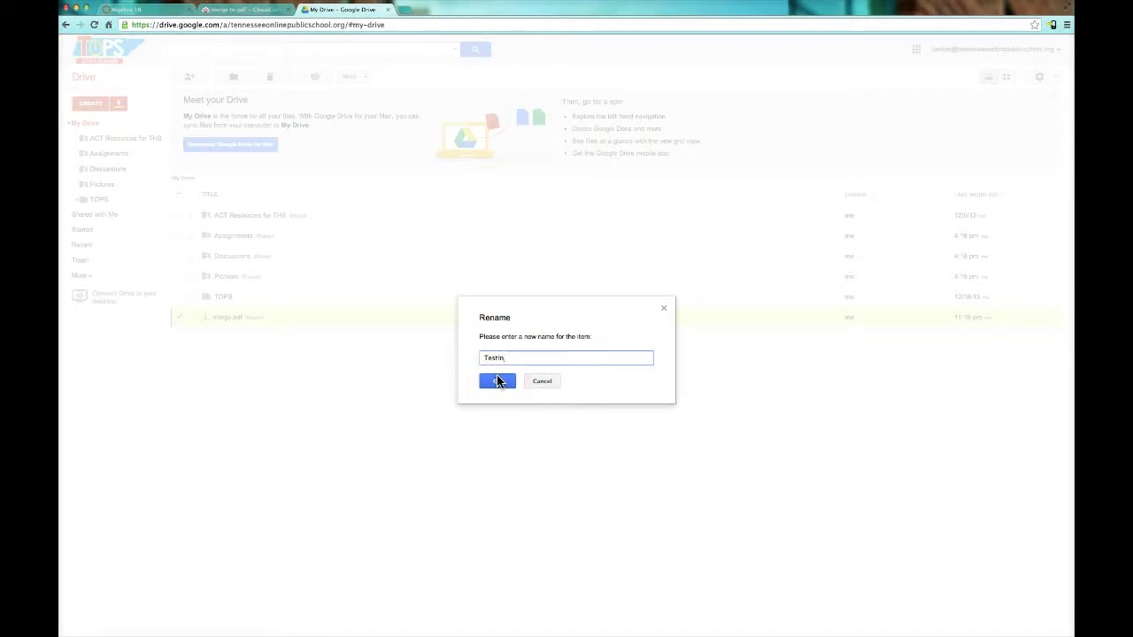
{"action": "type", "text": "Testing, testing.pdf"}
{"action": "left_click", "coordinate": [497, 380]}
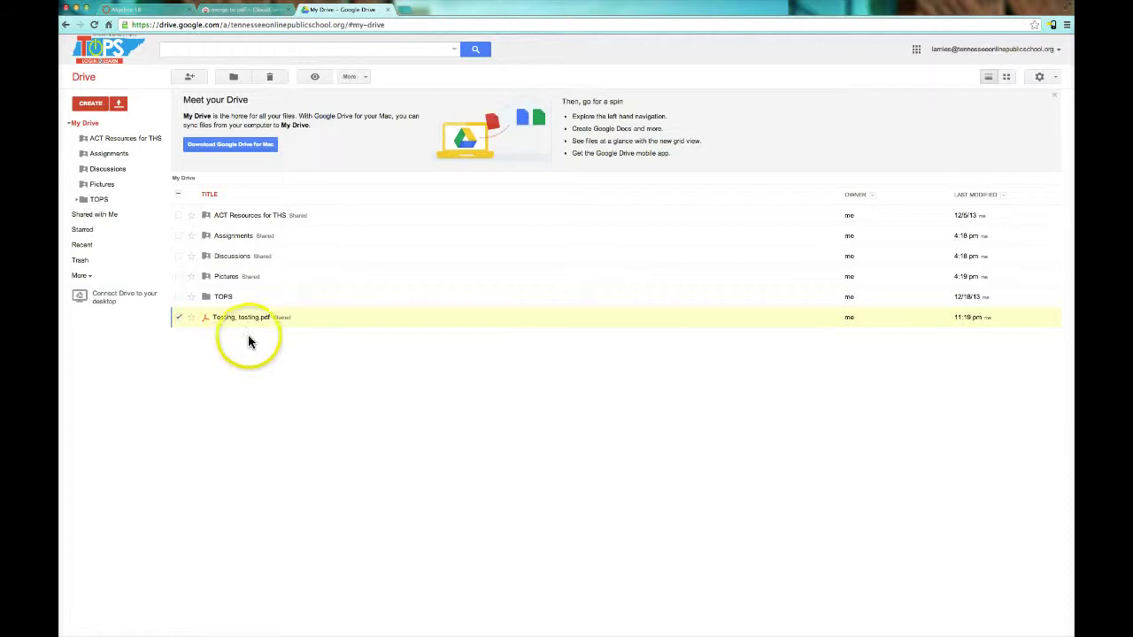
In Algebra 1B Modules, open the Testing, Testing assignment and begin a Submit Assignment upload.
{"action": "left_click", "coordinate": [159, 10]}
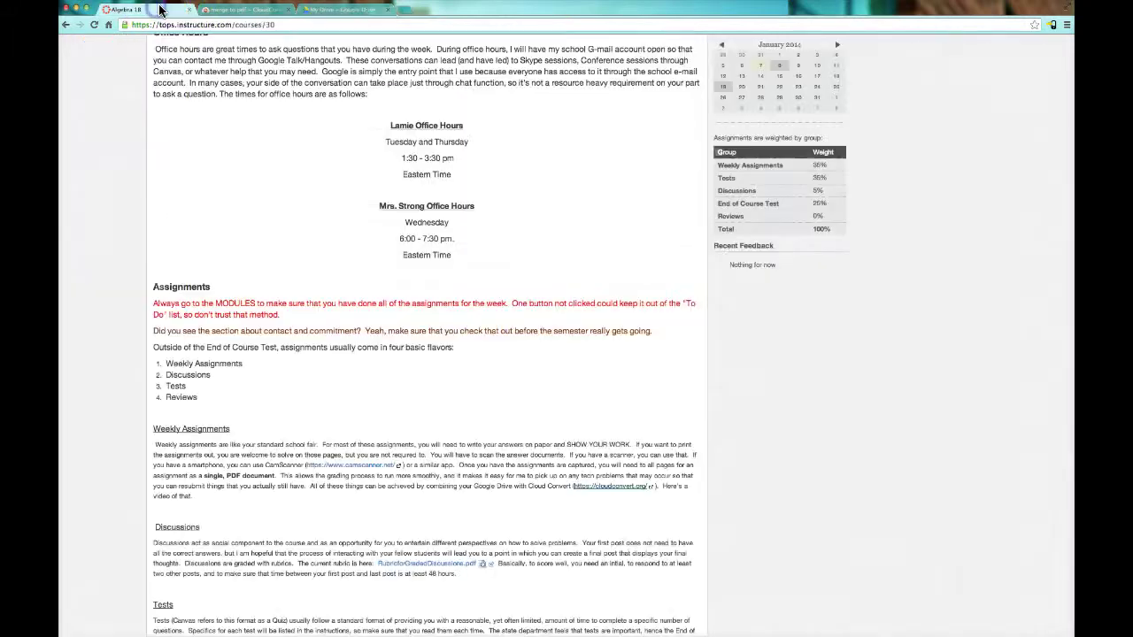
{"action": "scroll", "coordinate": [144, 273], "scroll_direction": "down", "scroll_amount": 2}
{"action": "scroll", "coordinate": [144, 272], "scroll_direction": "up", "scroll_amount": 15}
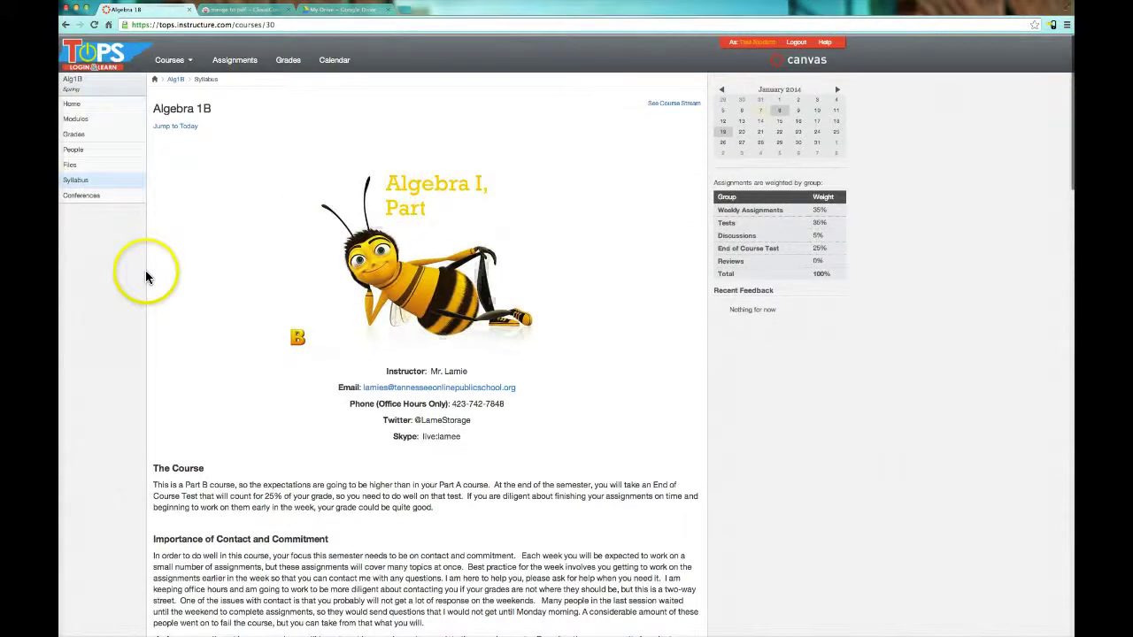
{"action": "left_click", "coordinate": [67, 121]}
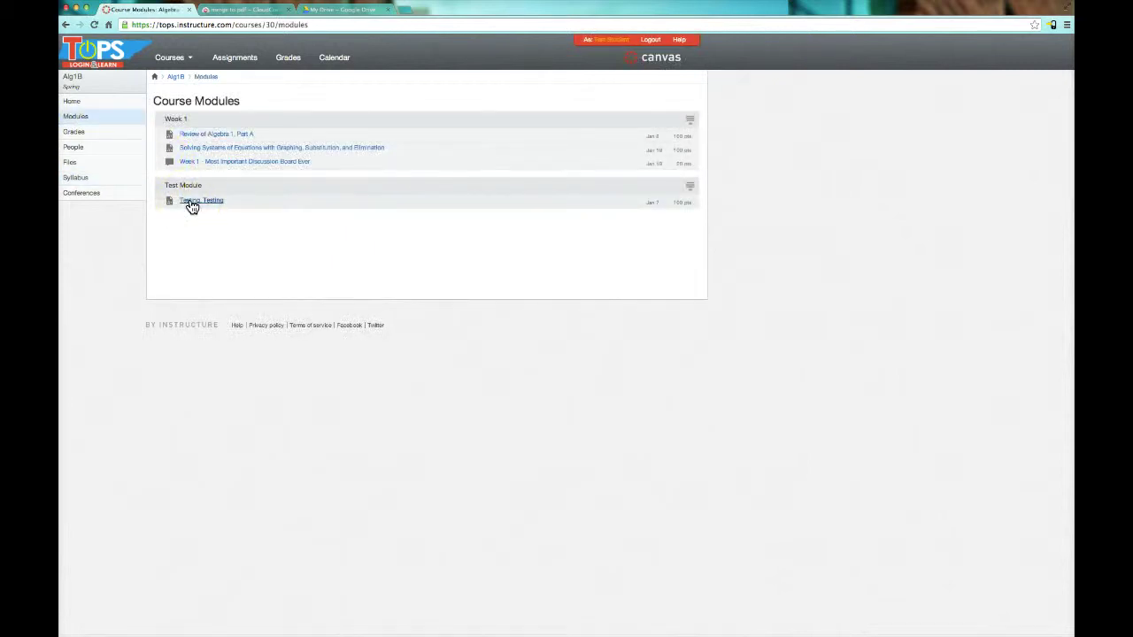
{"action": "left_click", "coordinate": [191, 203]}
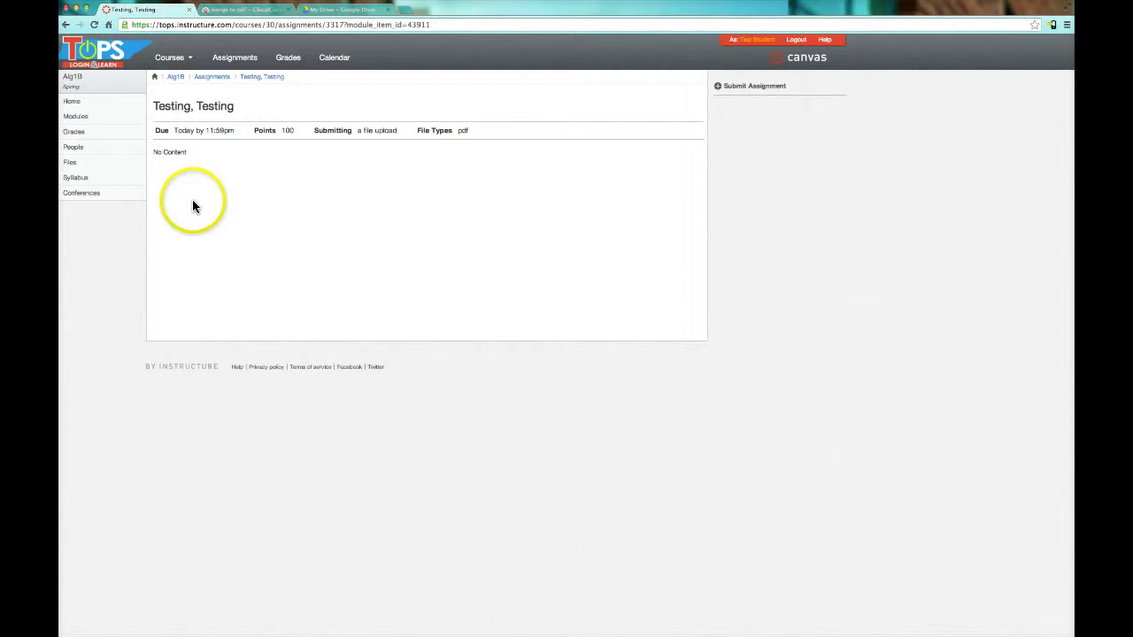
{"action": "left_click", "coordinate": [721, 86]}
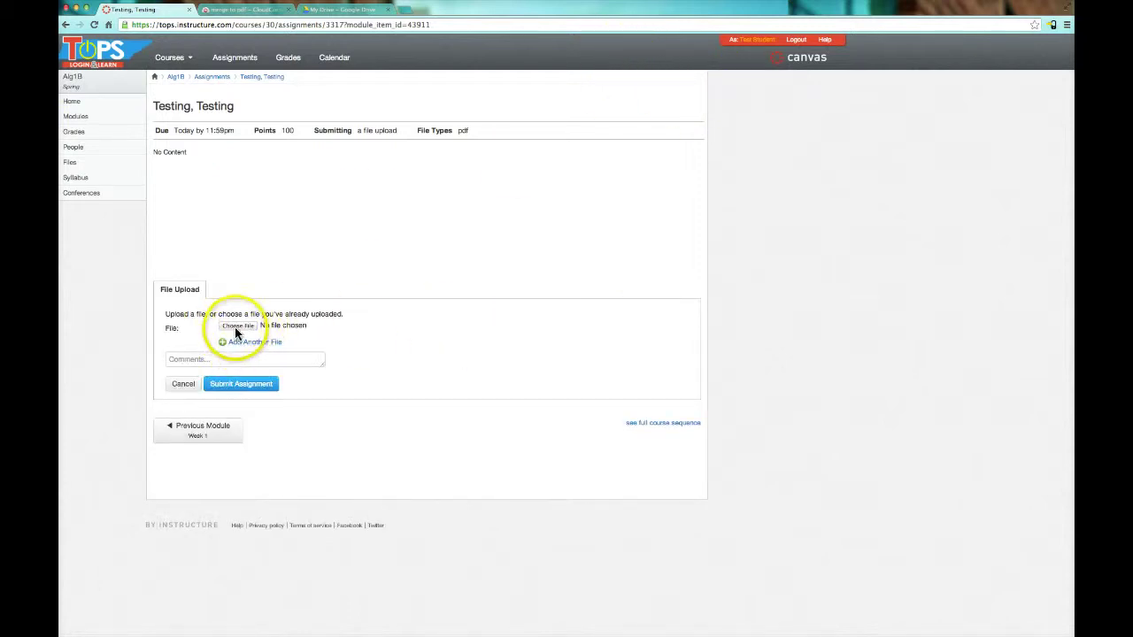
{"action": "left_click", "coordinate": [237, 326]}
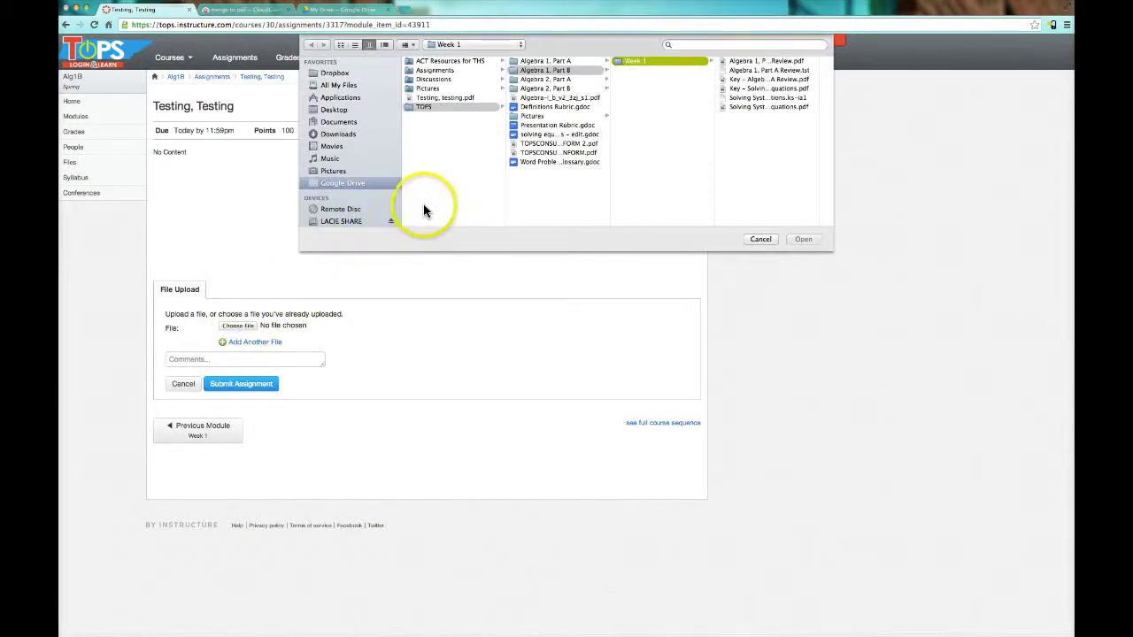
{"action": "left_click", "coordinate": [426, 99]}
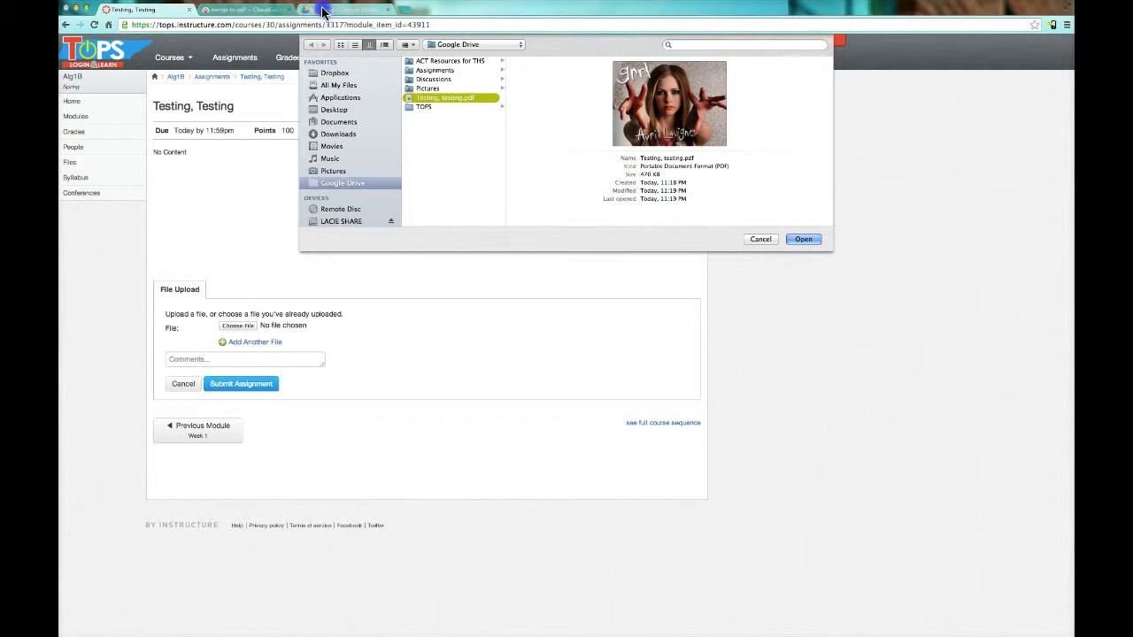
{"action": "left_click", "coordinate": [765, 239]}
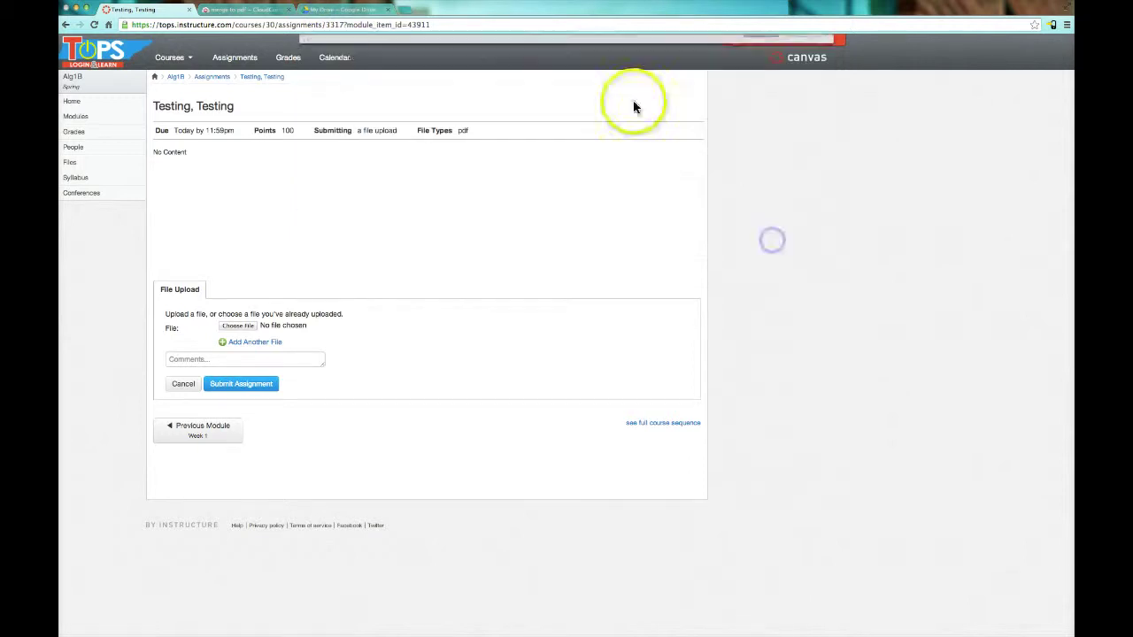
{"action": "left_click", "coordinate": [346, 10]}
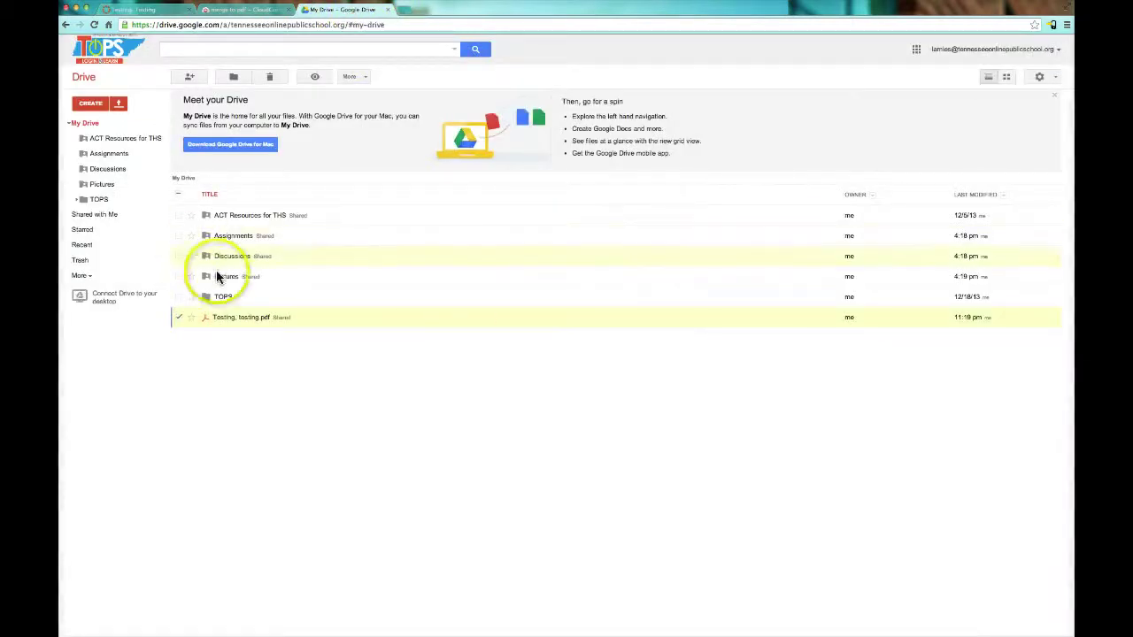
{"action": "right_click", "coordinate": [235, 323]}
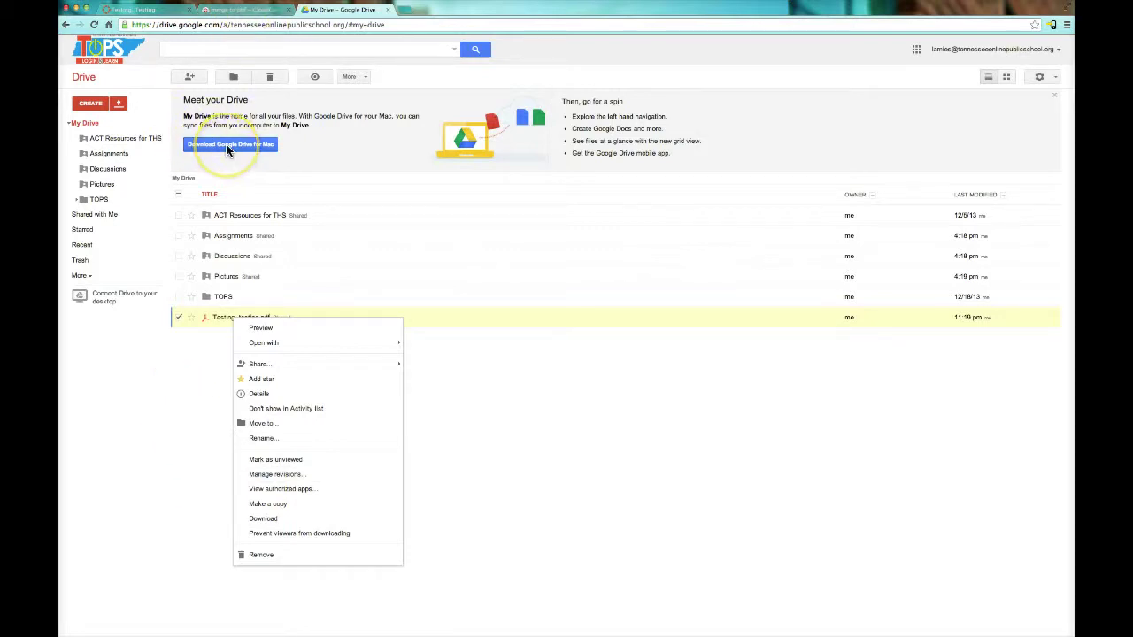
{"action": "left_click", "coordinate": [145, 15]}
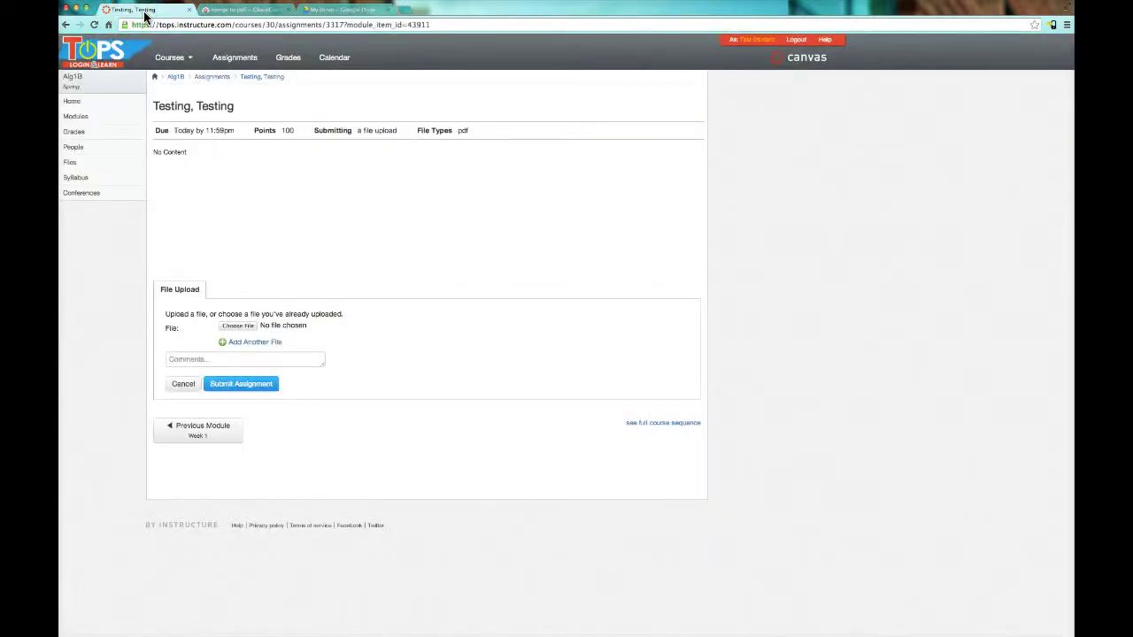
Upload Testing, testing.pdf as the Testing, Testing submission, then return to the course Home.
{"action": "left_click", "coordinate": [248, 325]}
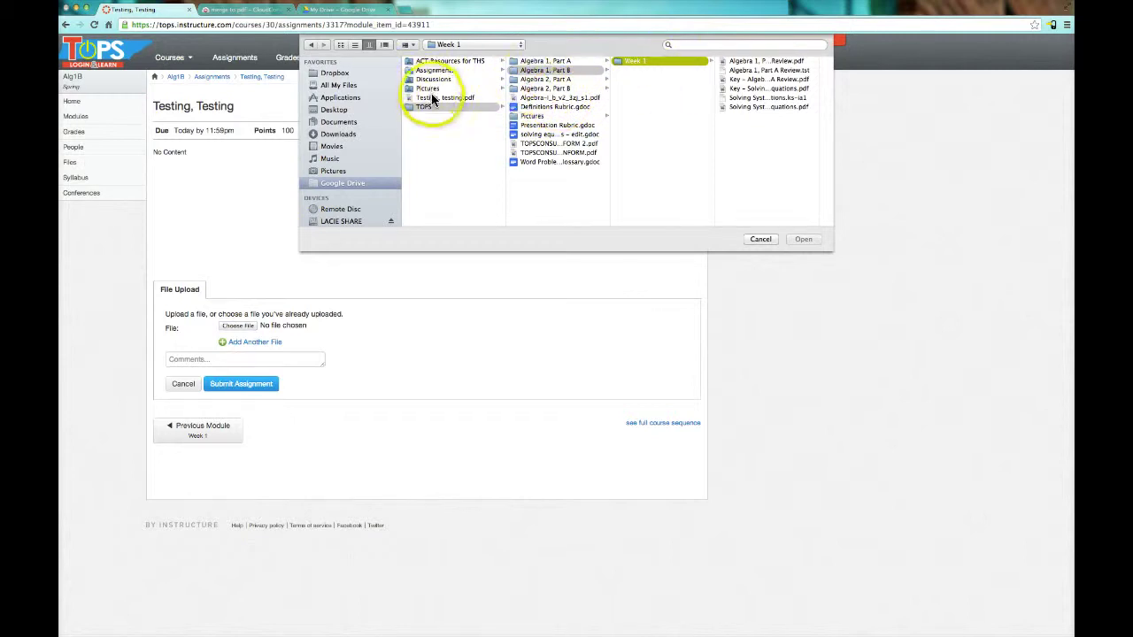
{"action": "left_click", "coordinate": [431, 99]}
{"action": "left_click", "coordinate": [796, 241]}
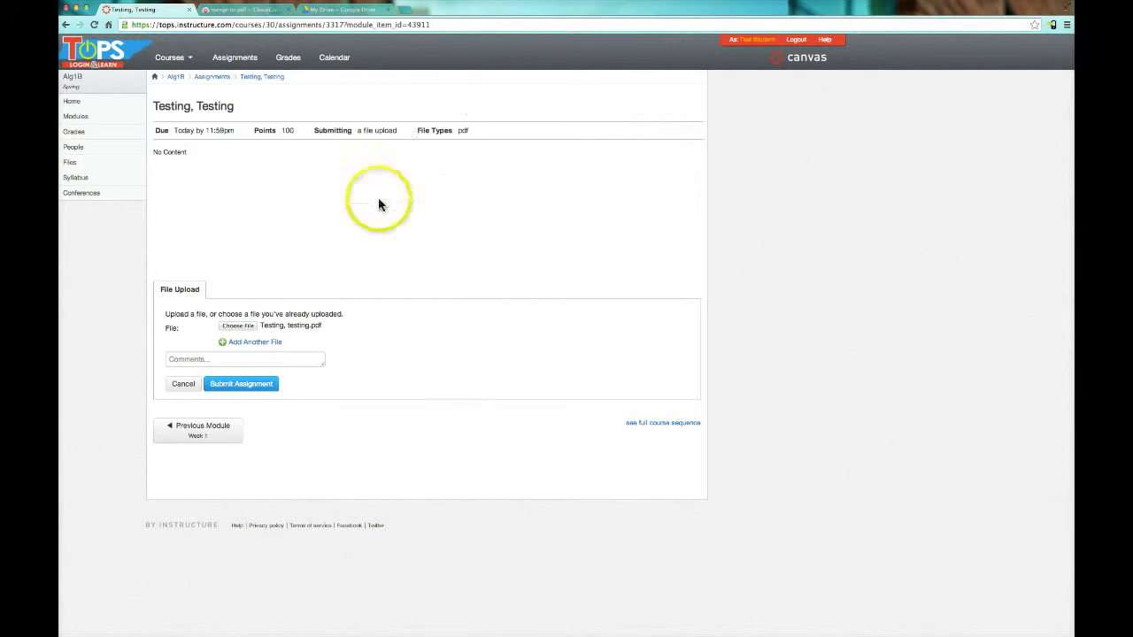
{"action": "left_click", "coordinate": [258, 390]}
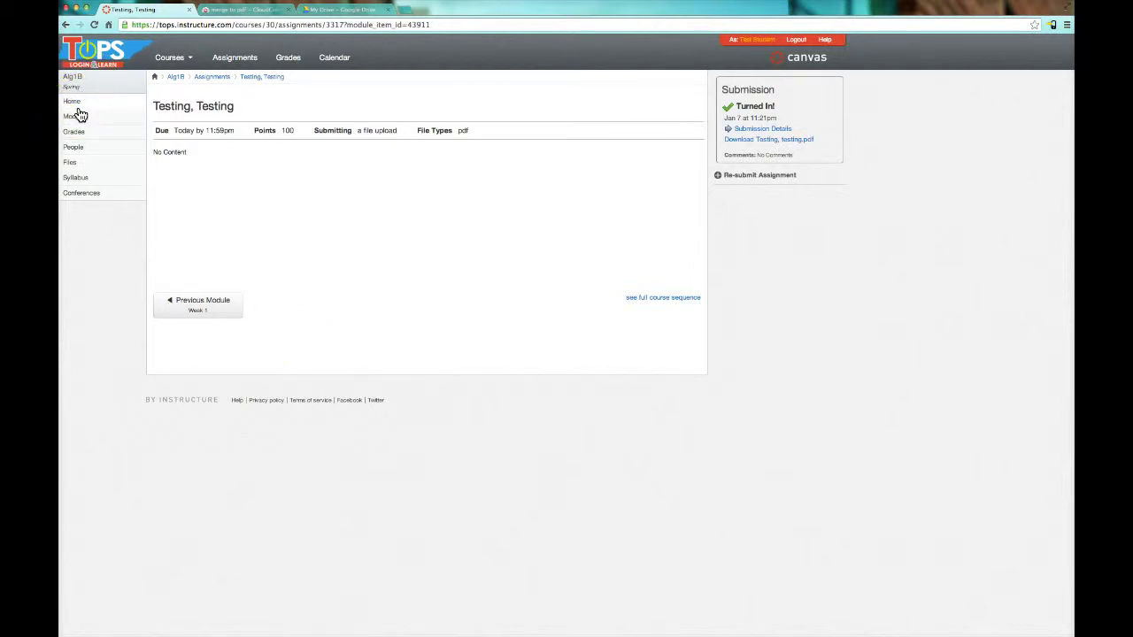
{"action": "left_click", "coordinate": [75, 102]}
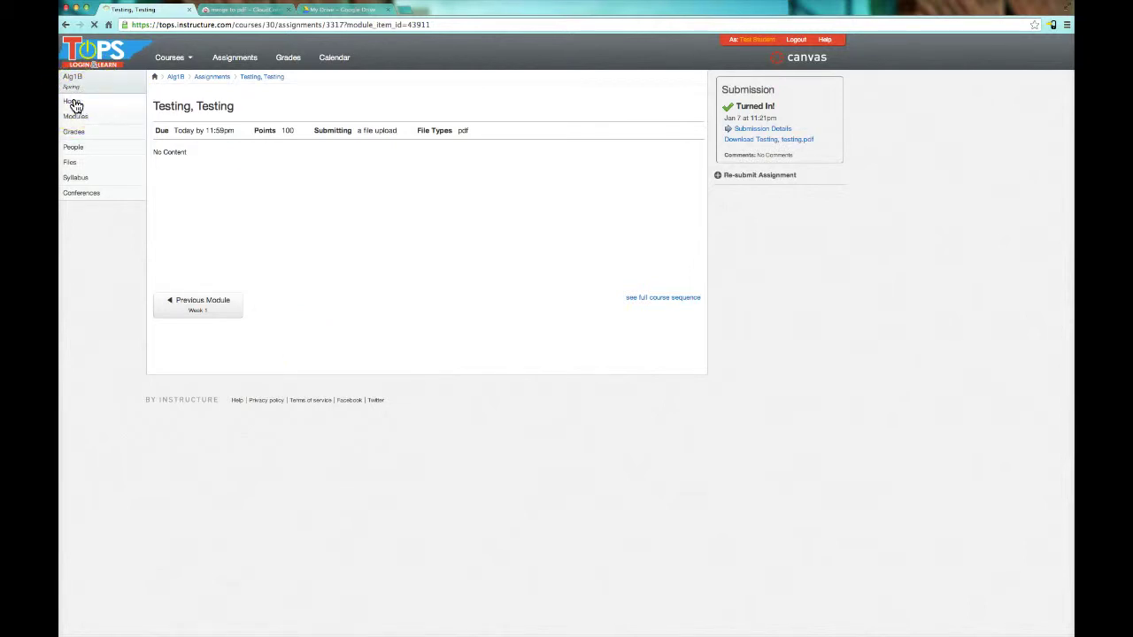